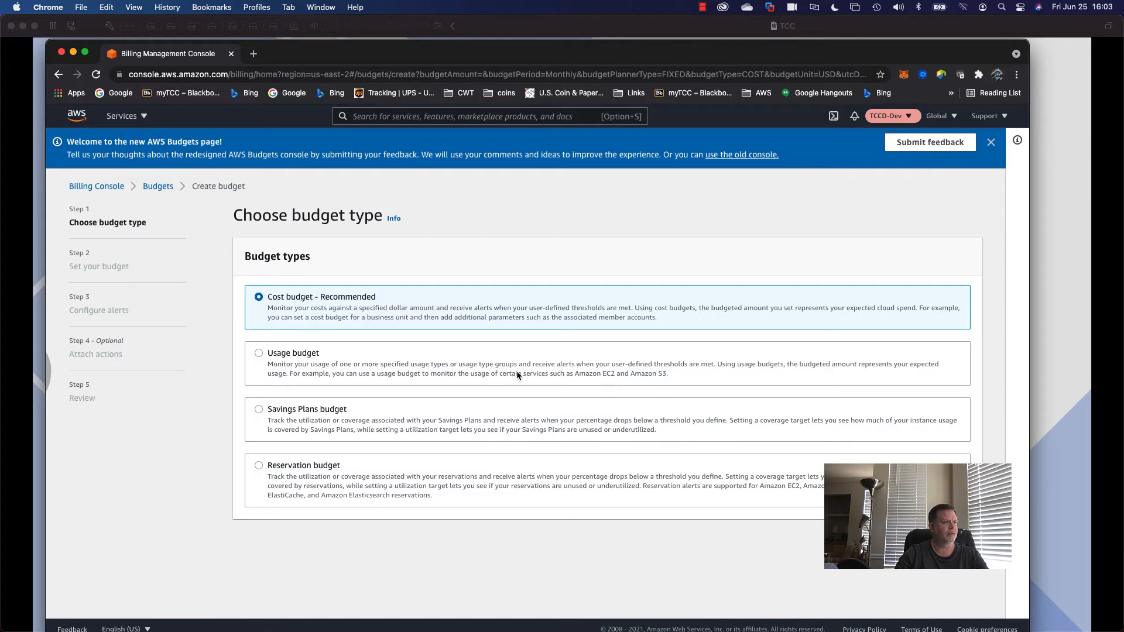
Make this a usage budget that tracks the RDS: Storage (GB-Month) usage type group.
left_click(259, 353)
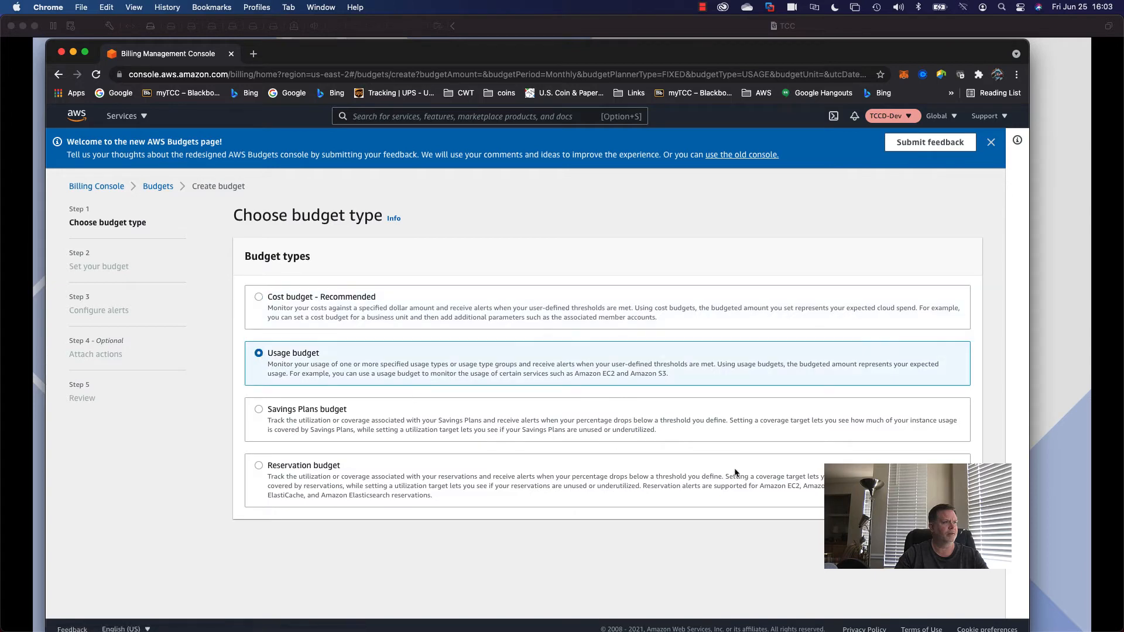
left_click(960, 541)
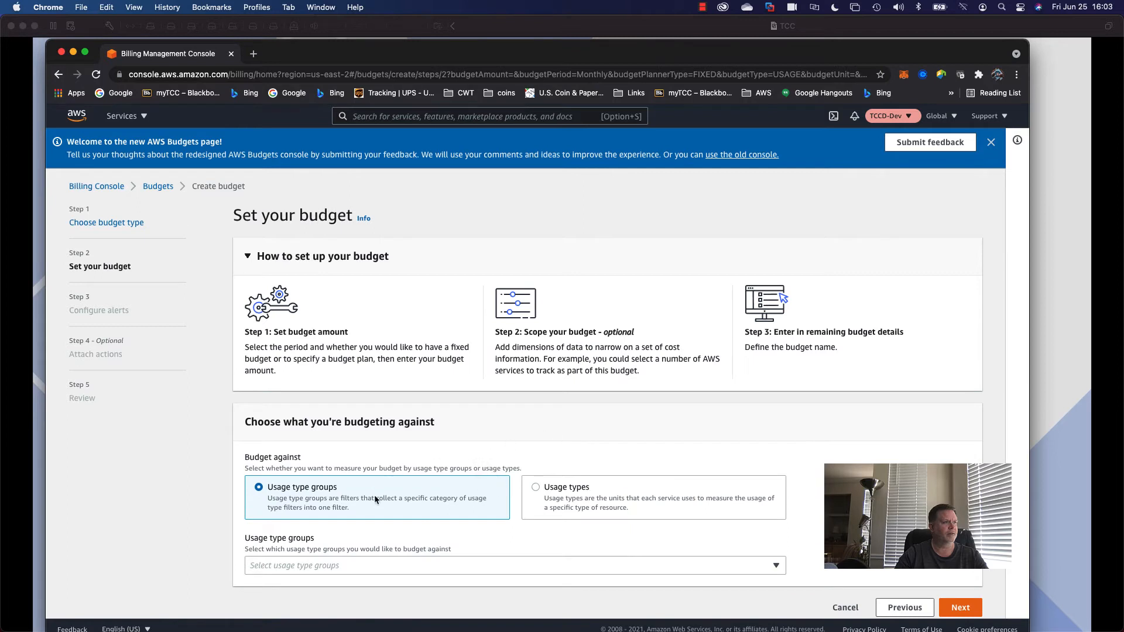
scroll(417, 499, "down", 1)
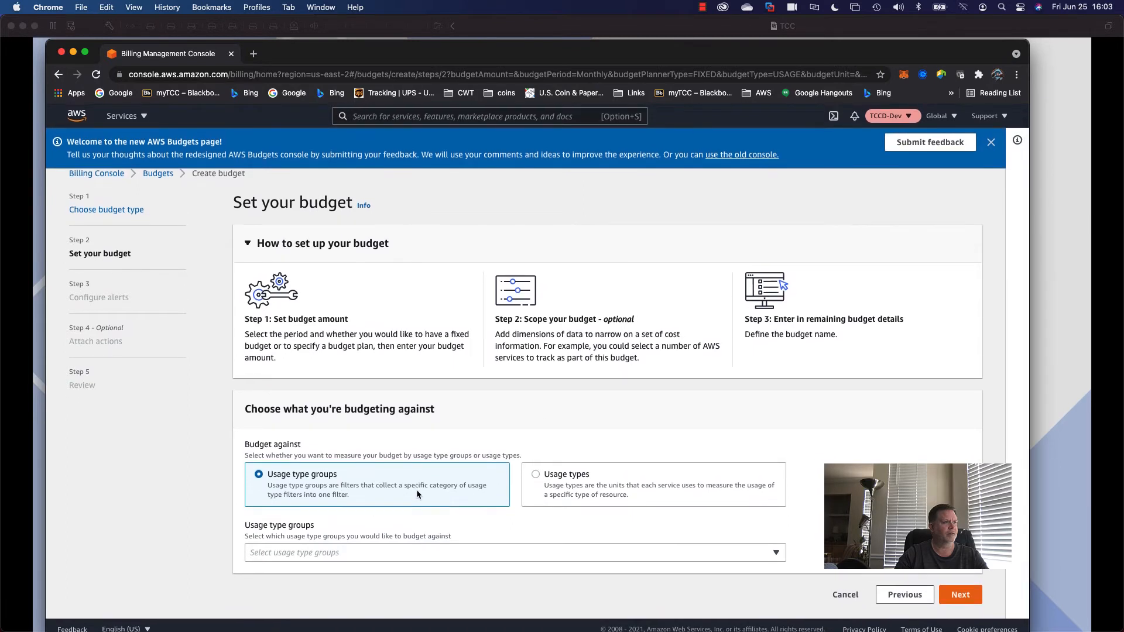
left_click(352, 554)
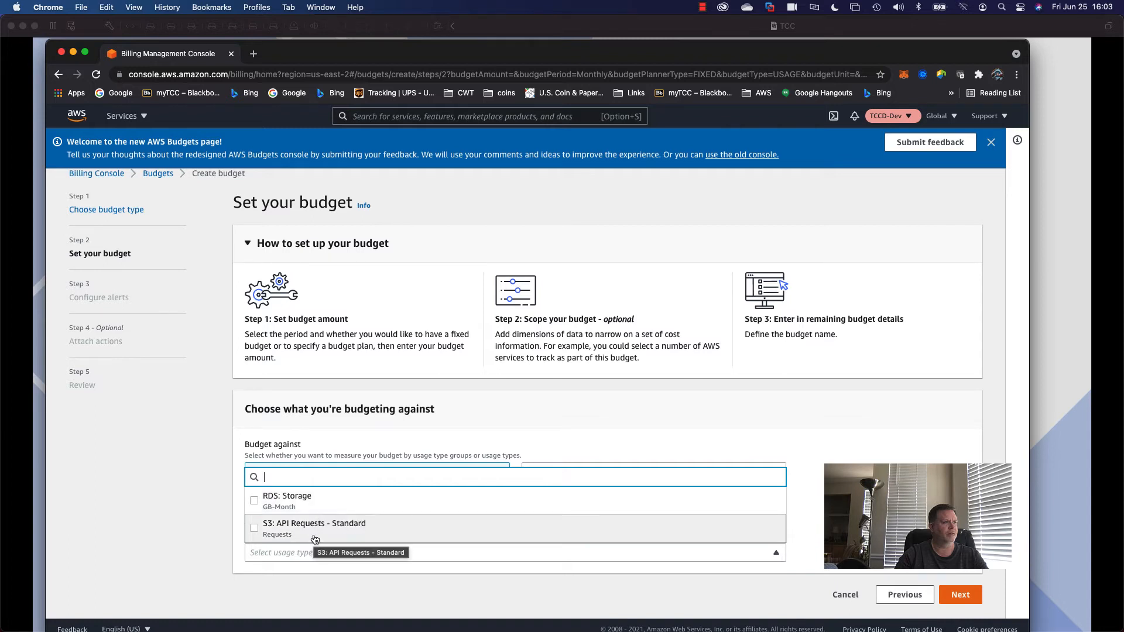
left_click(304, 507)
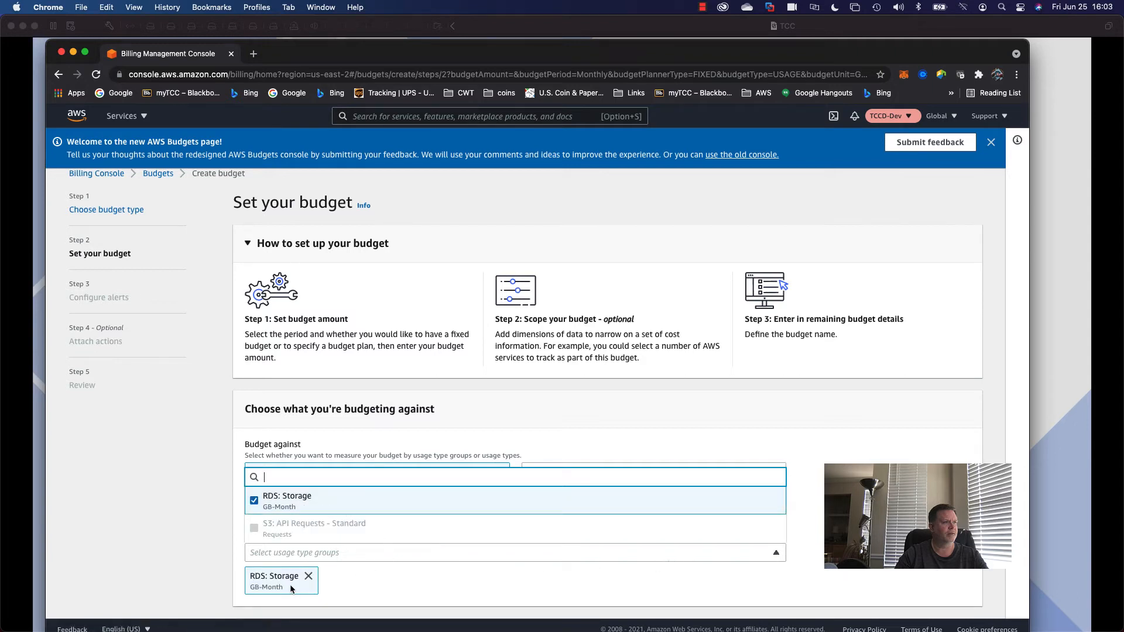
left_click(466, 588)
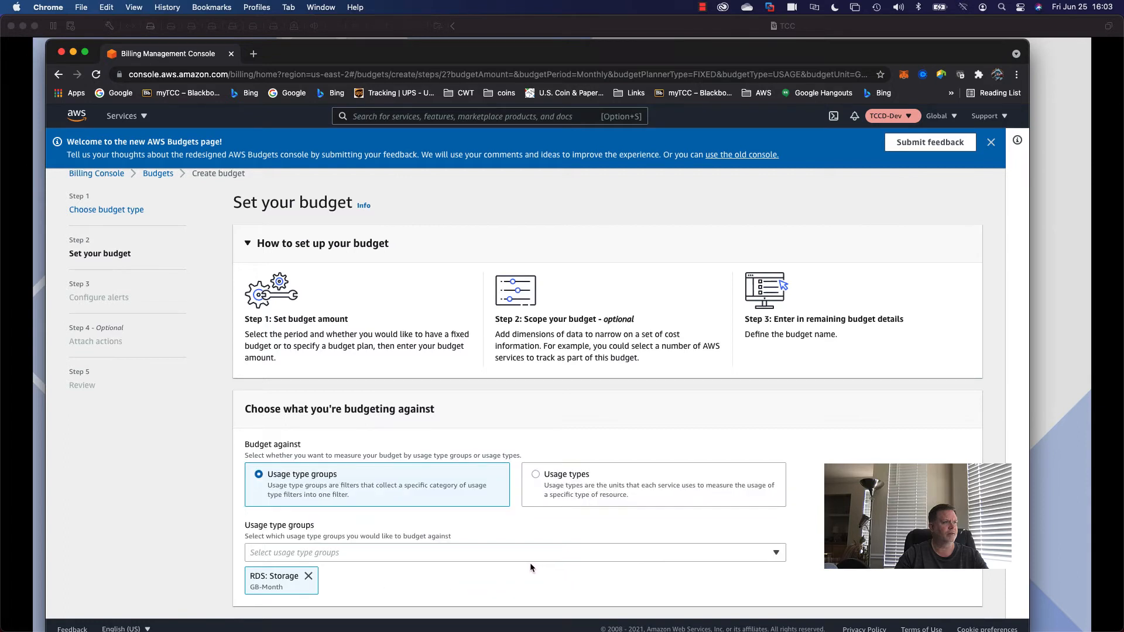
Enter 5 as the fixed, recurring monthly budgeted amount.
scroll(625, 565, "down", 5)
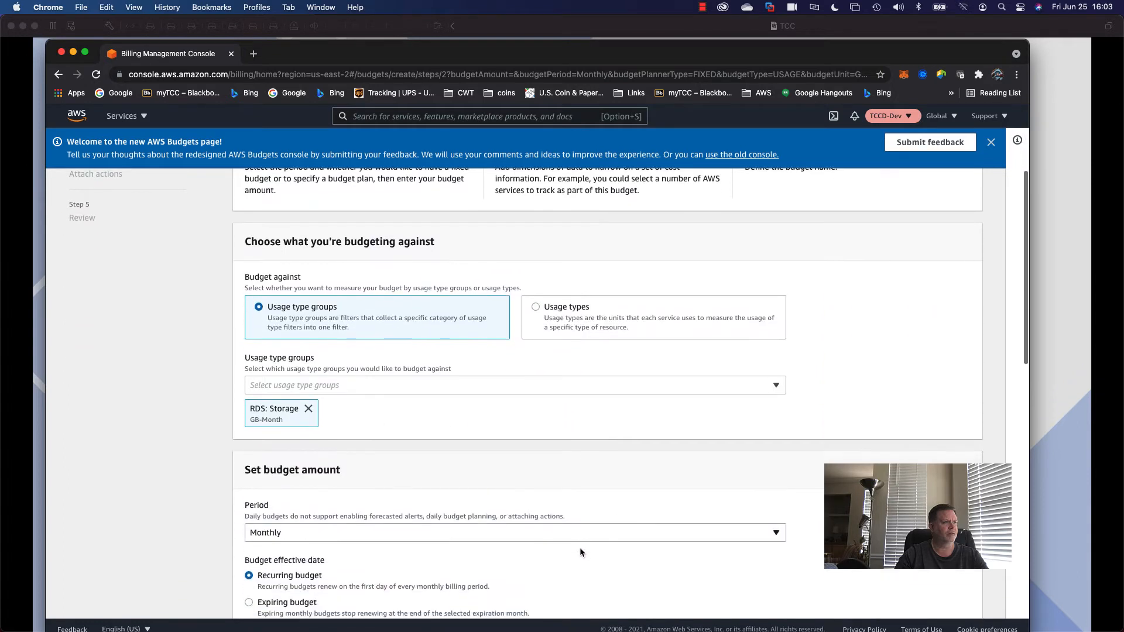
scroll(466, 491, "down", 2)
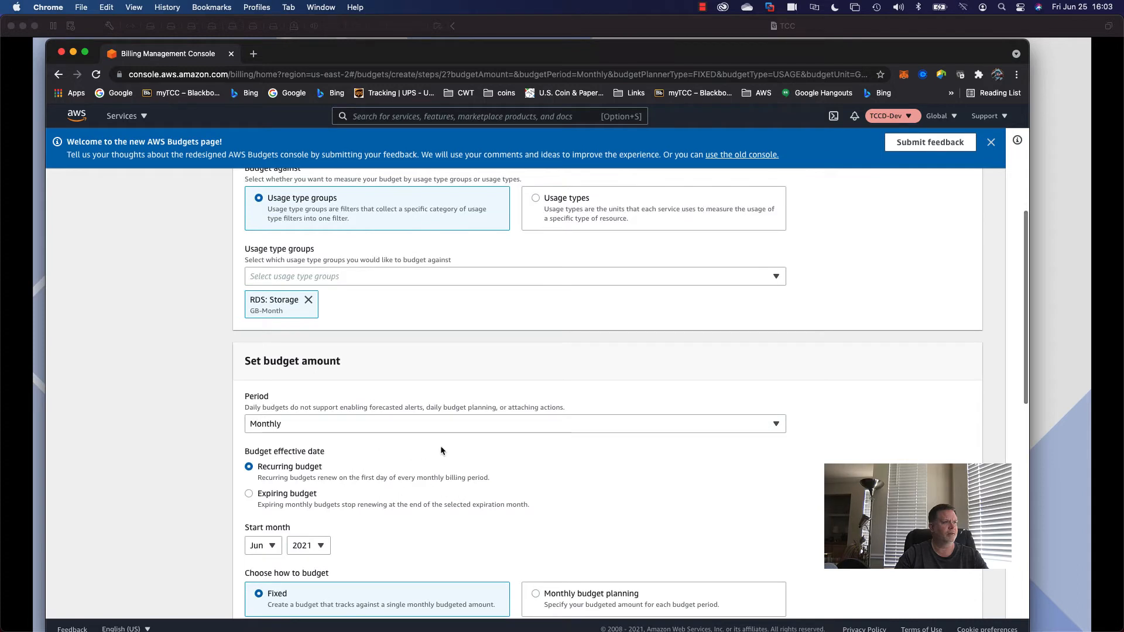
scroll(376, 490, "down", 2)
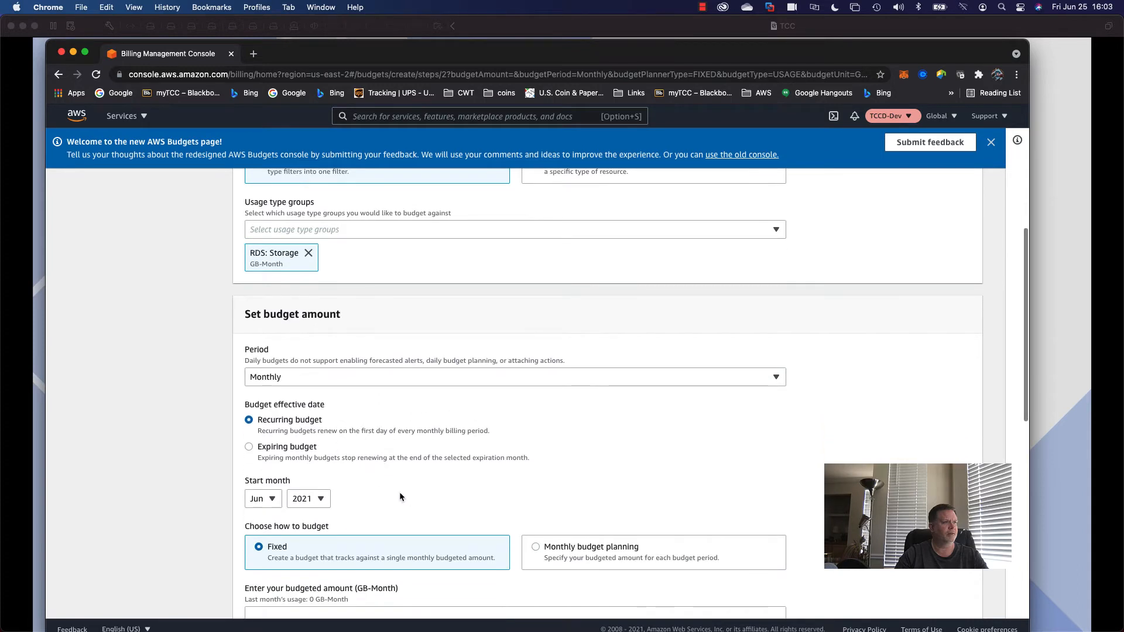
scroll(405, 495, "down", 3)
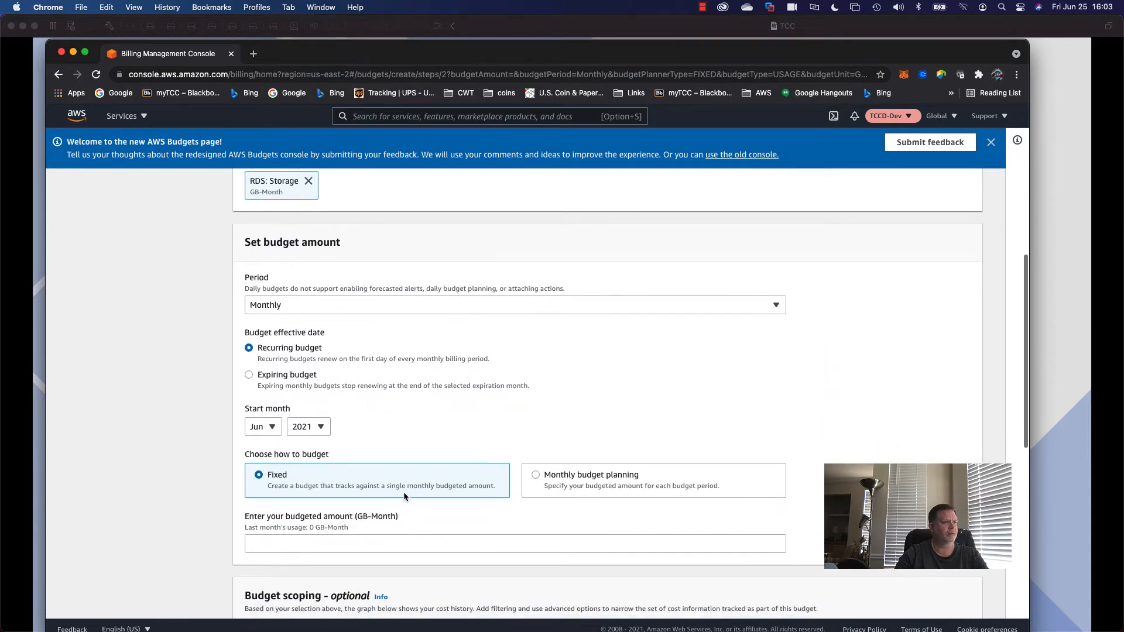
left_click(383, 504)
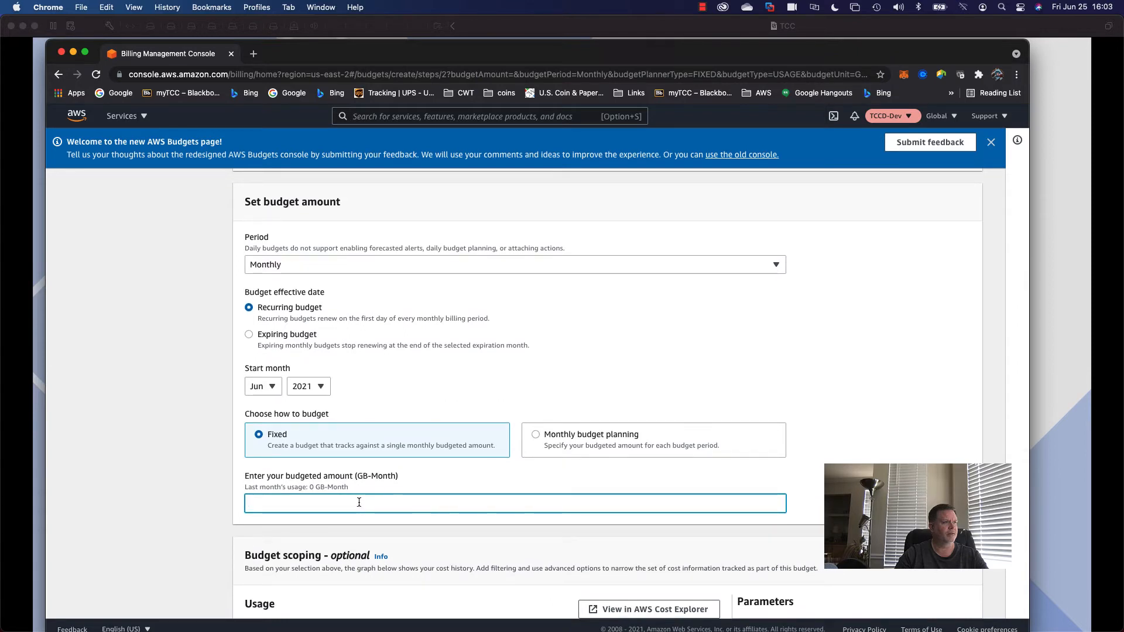
type("5")
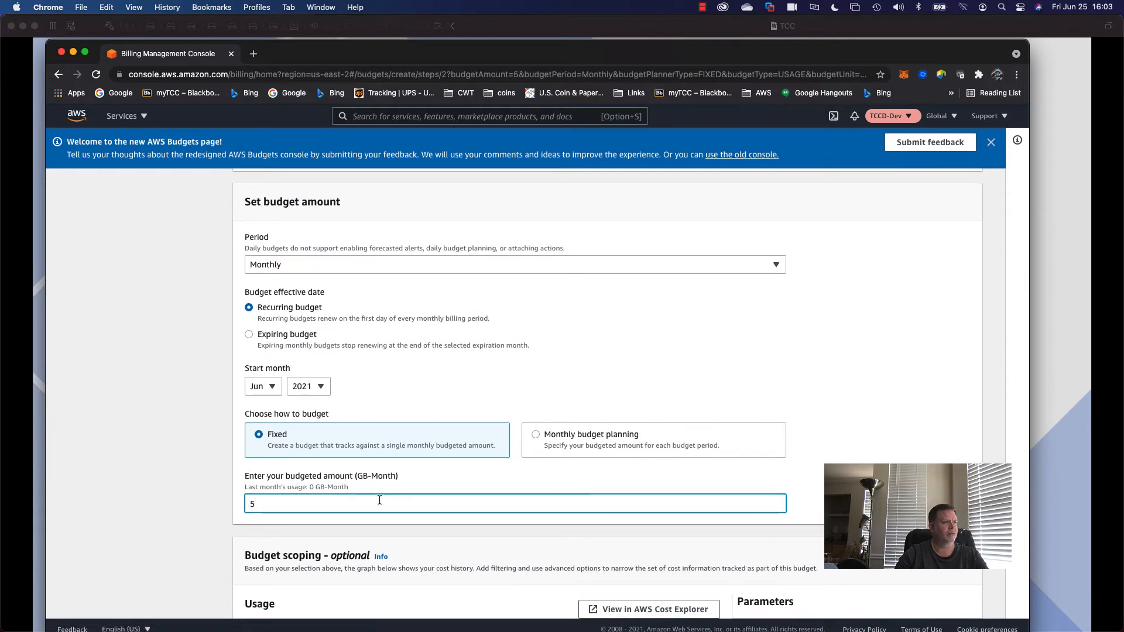
Review the usage chart showing the 5 GB-Month budget line.
scroll(396, 507, "down", 2)
scroll(425, 515, "down", 5)
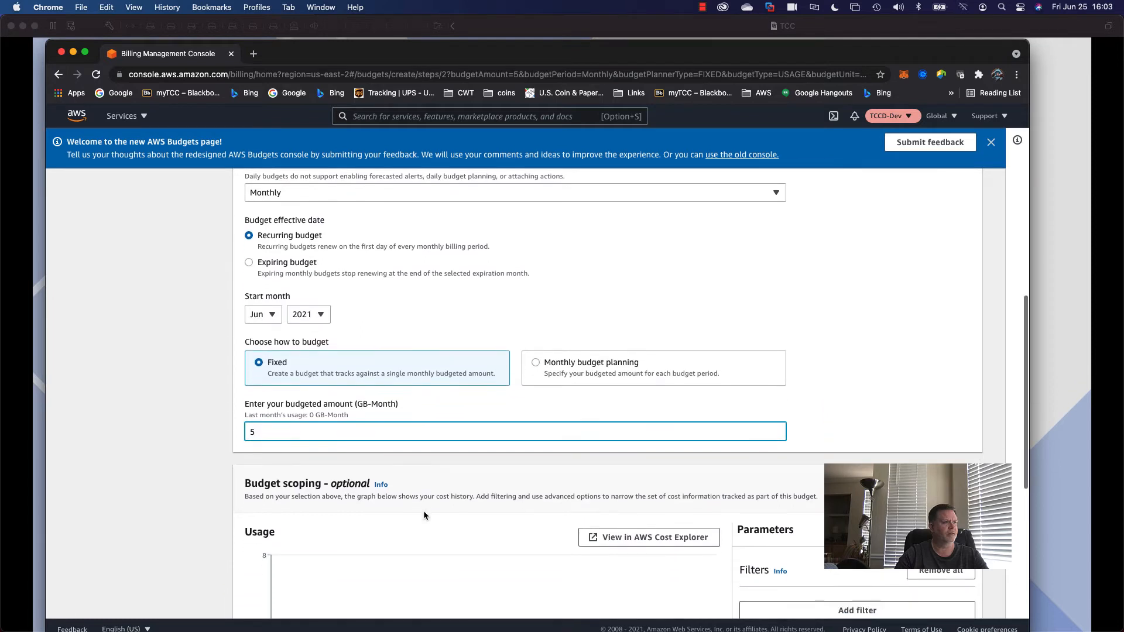
scroll(424, 514, "down", 6)
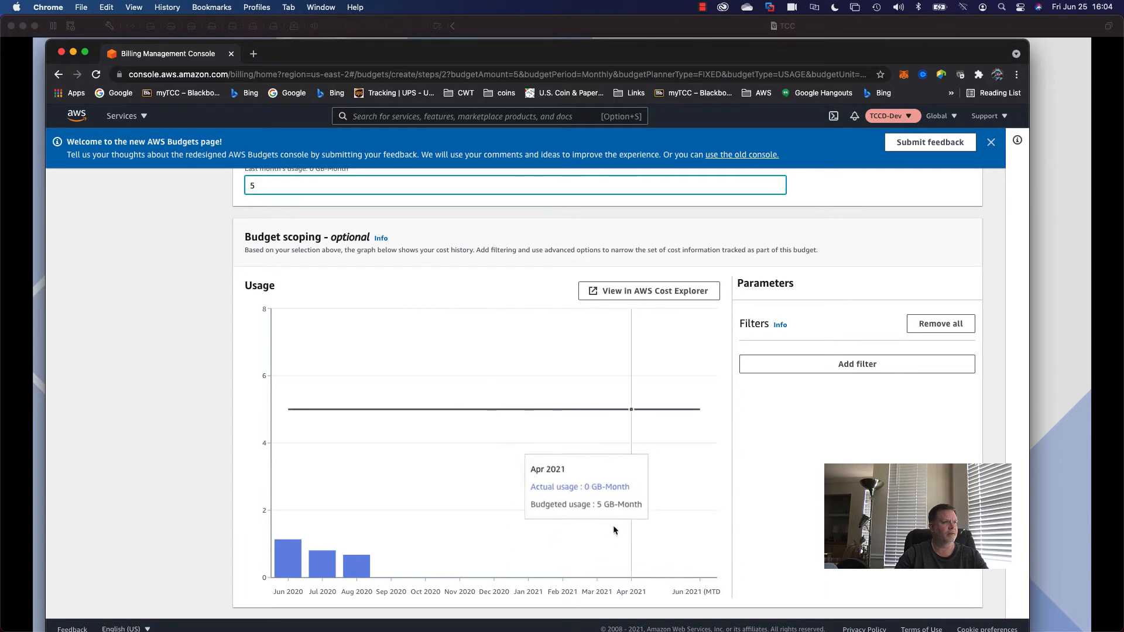
scroll(609, 527, "up", 5)
scroll(610, 527, "up", 7)
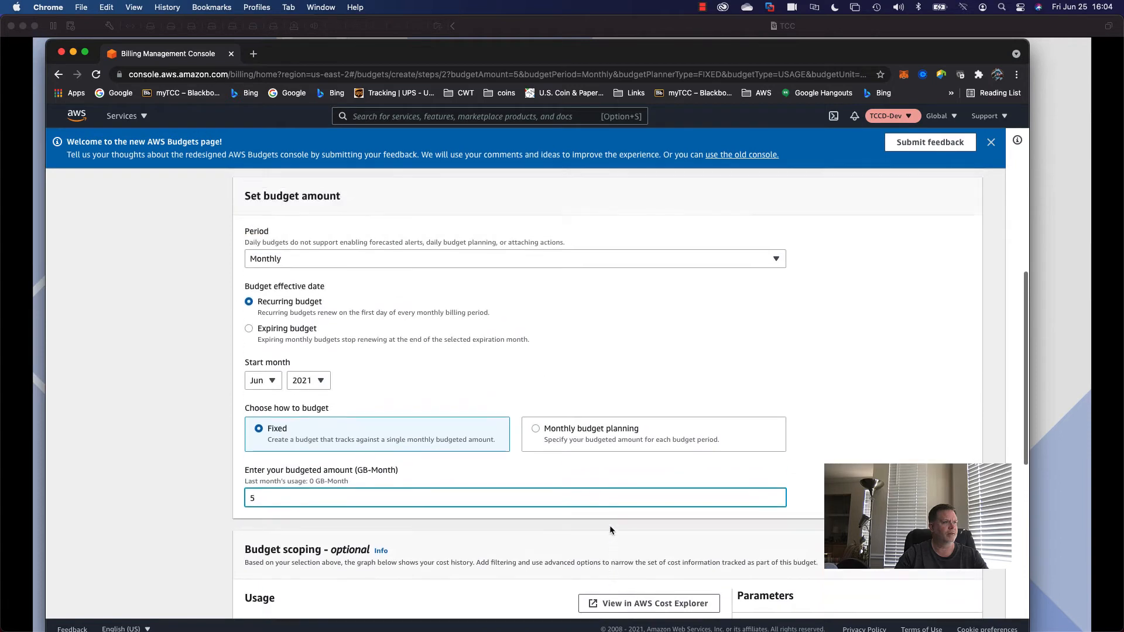
scroll(605, 525, "up", 3)
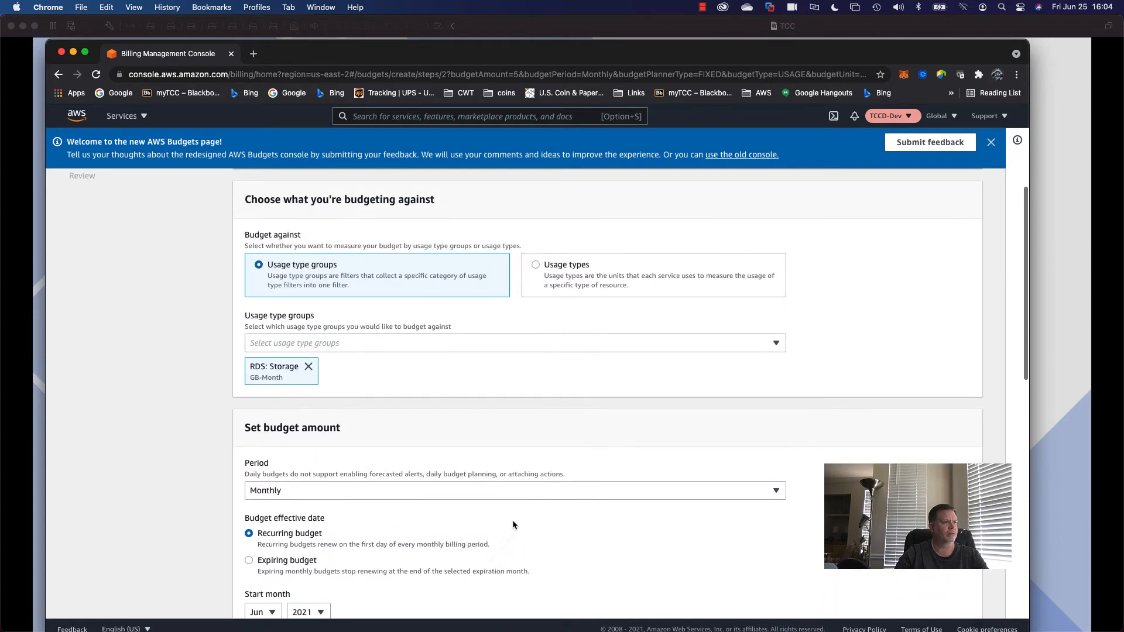
scroll(293, 490, "down", 6)
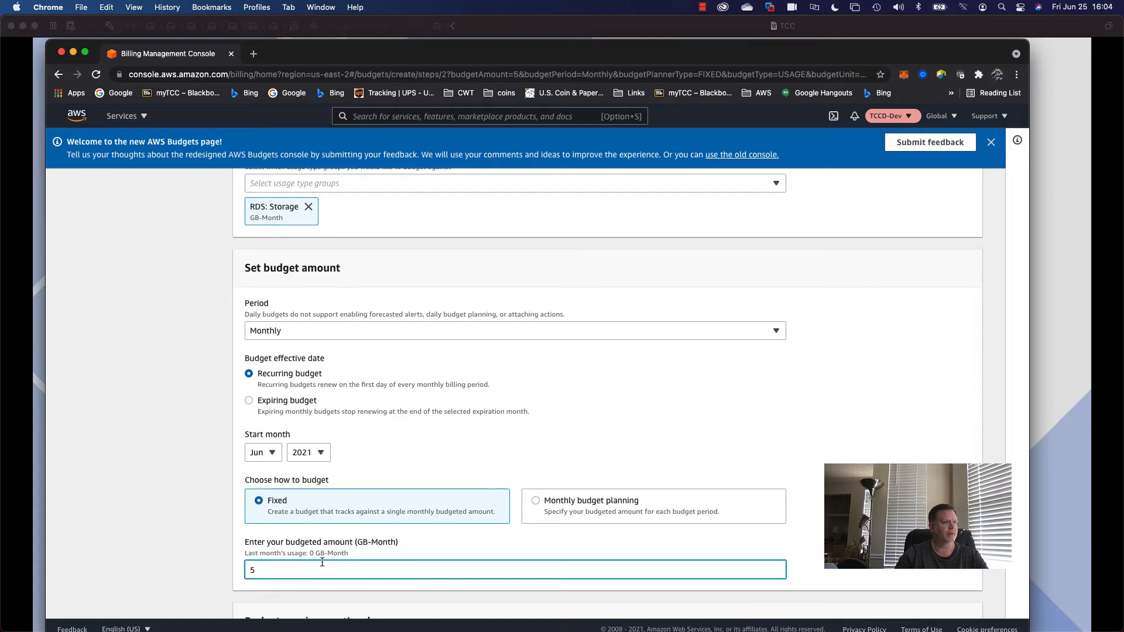
scroll(322, 563, "up", 6)
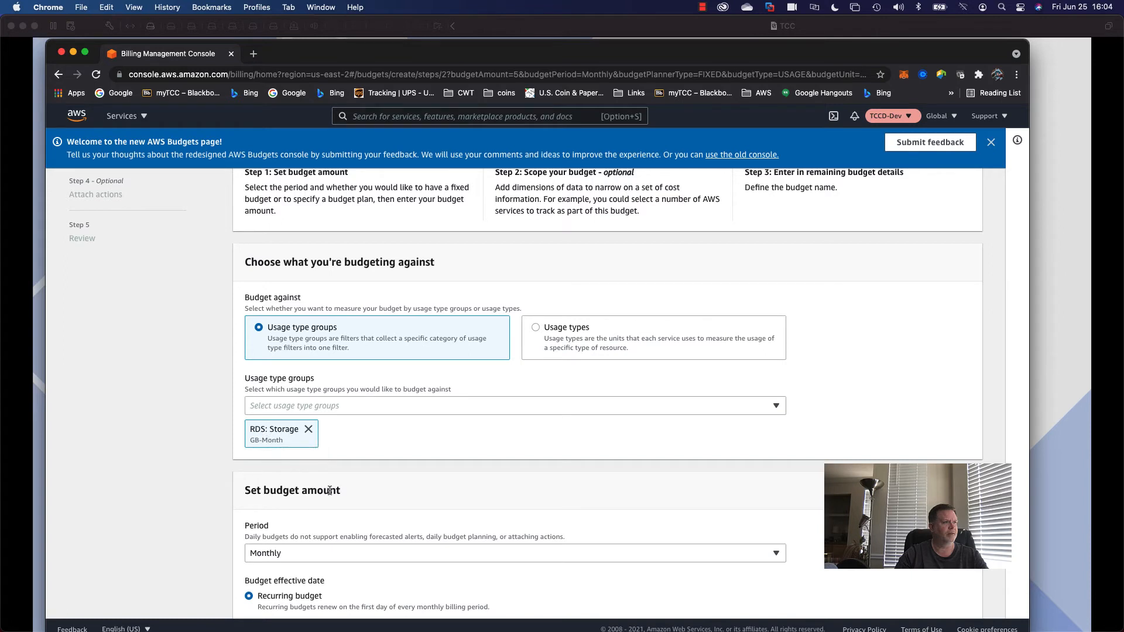
scroll(326, 495, "down", 5)
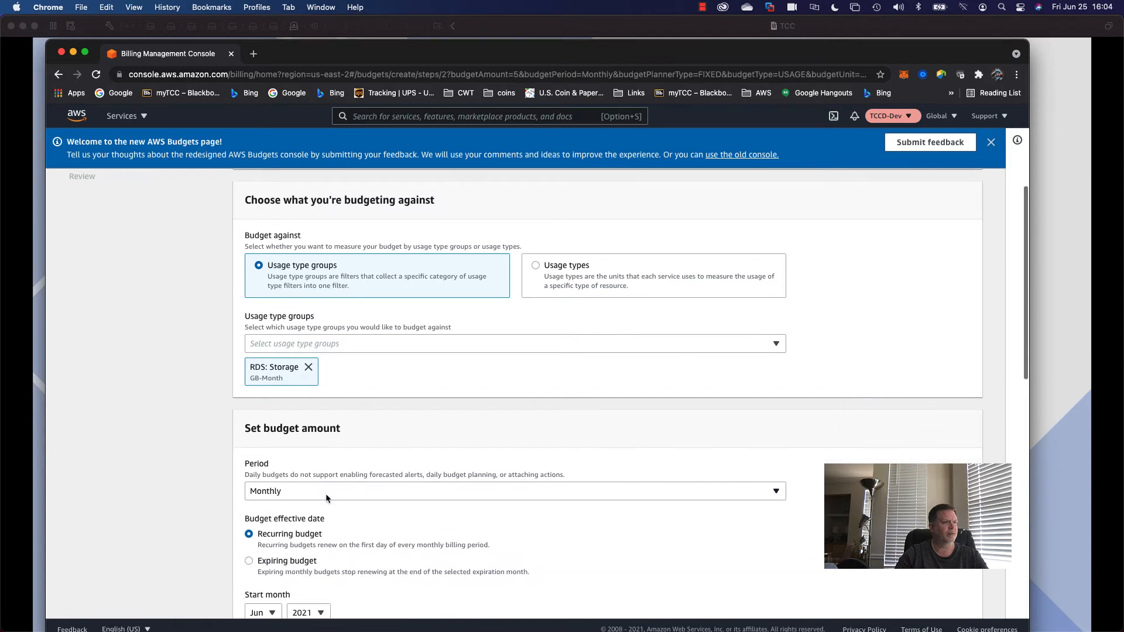
scroll(326, 497, "down", 4)
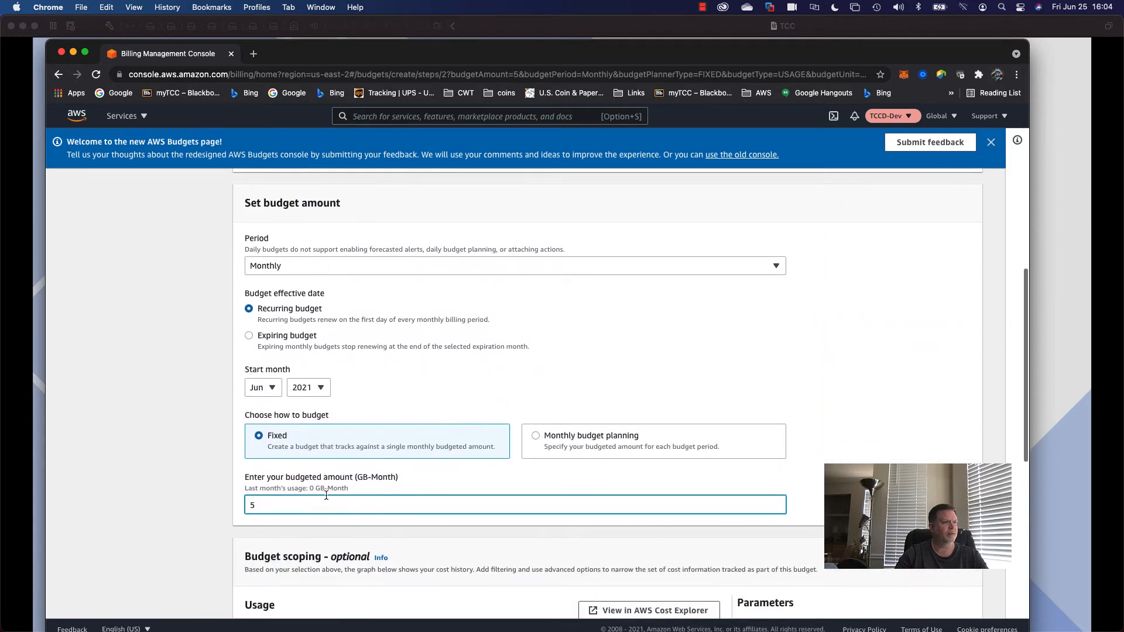
scroll(348, 503, "down", 9)
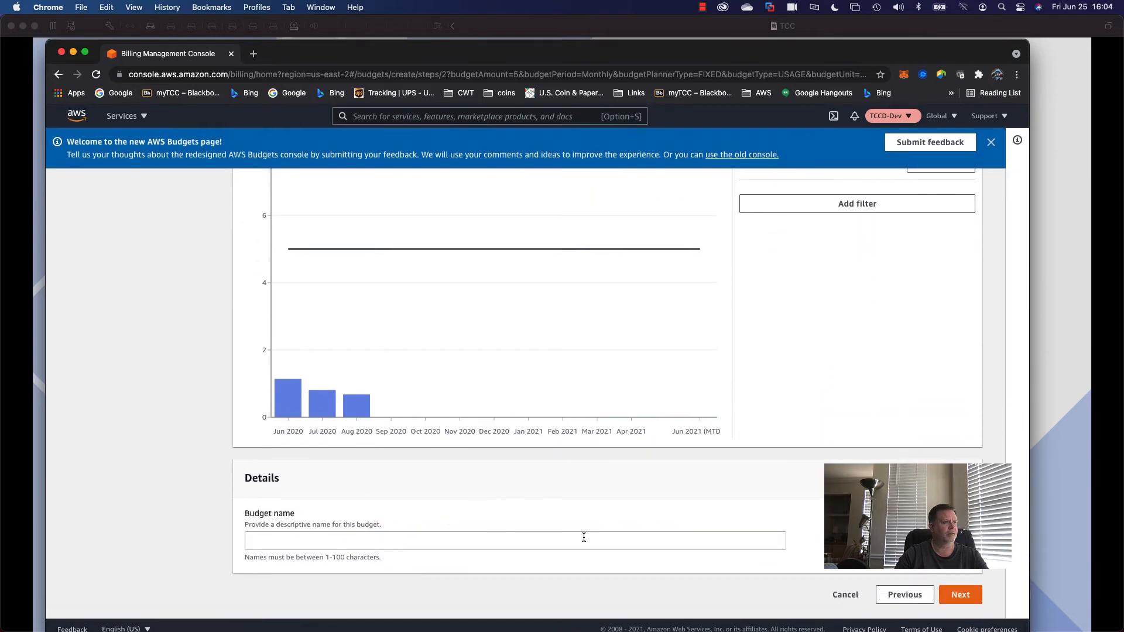
Name the budget 'DB Storage' and continue to the Configure alerts step.
left_click(954, 595)
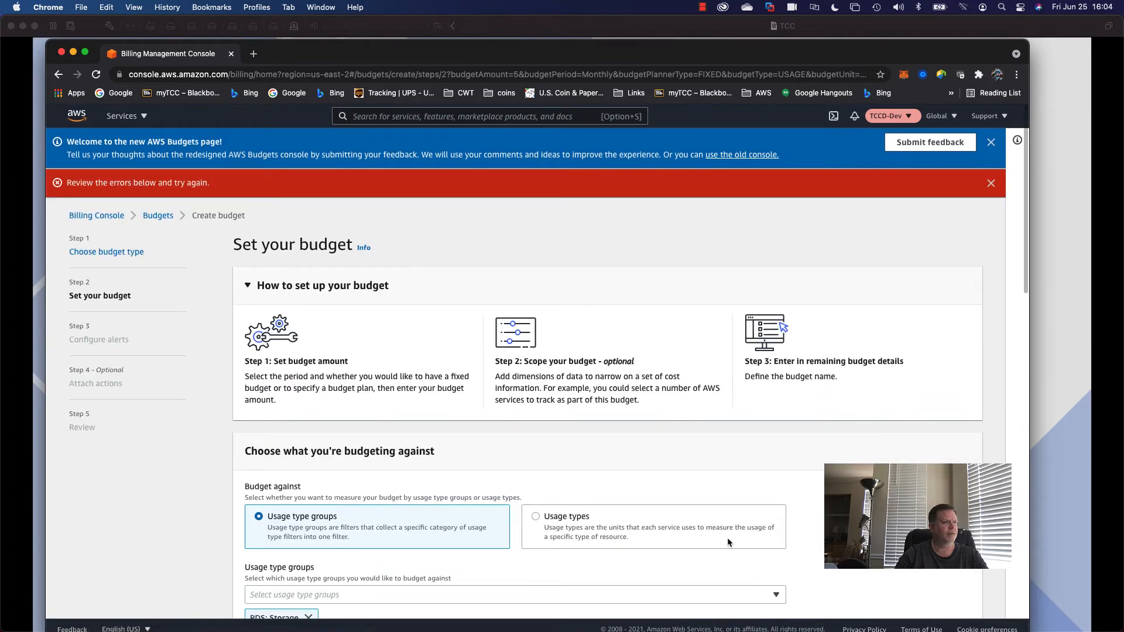
scroll(693, 523, "down", 7)
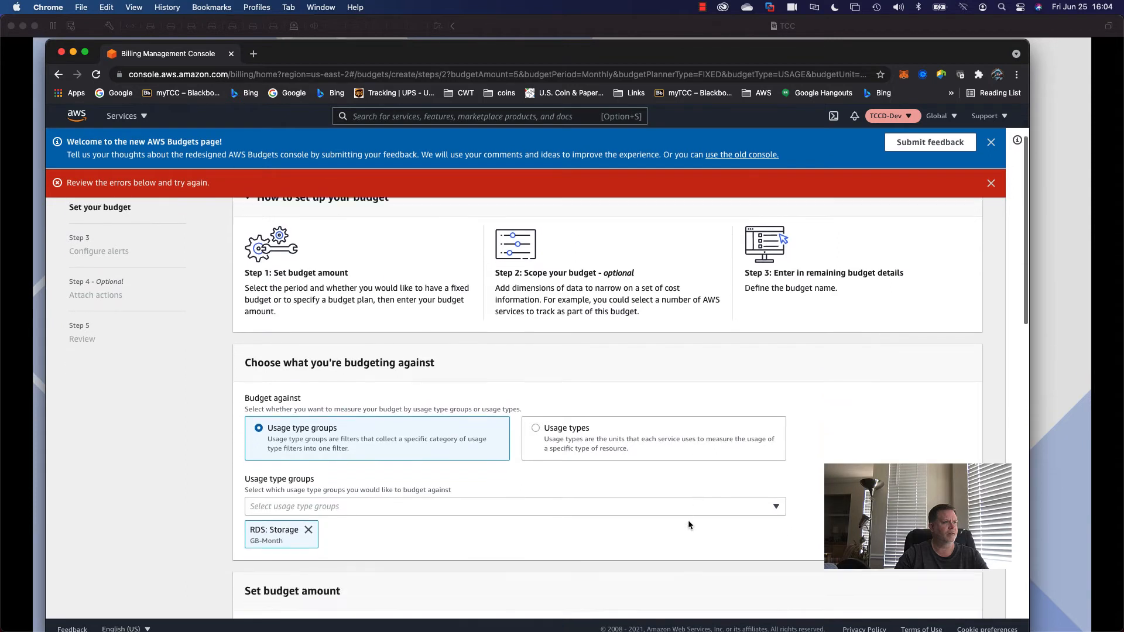
scroll(679, 519, "down", 8)
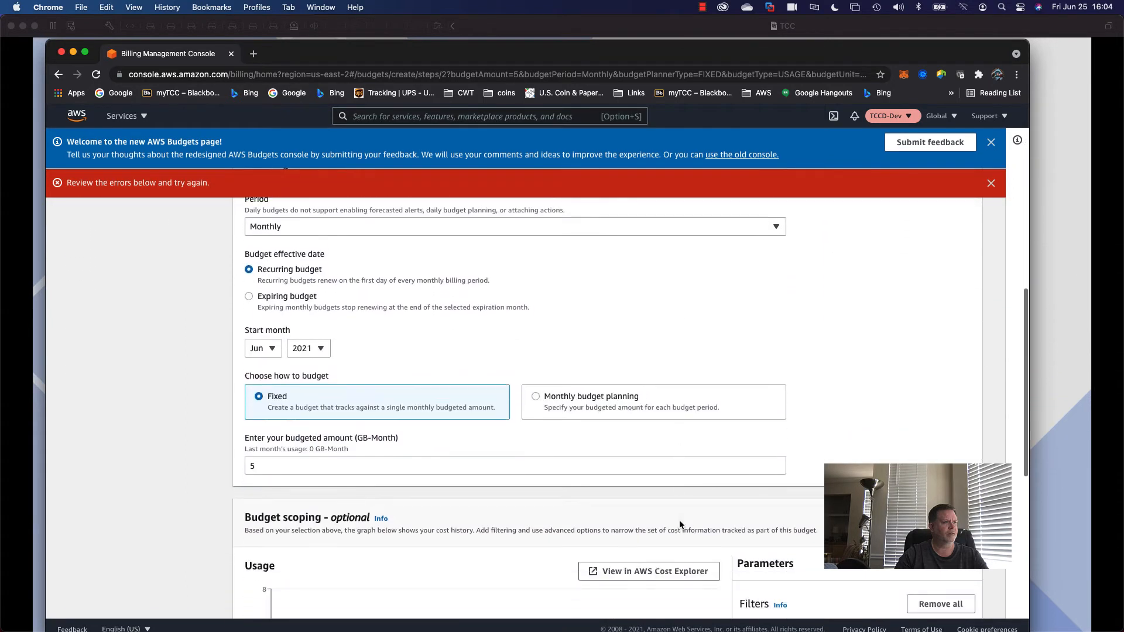
scroll(680, 521, "down", 6)
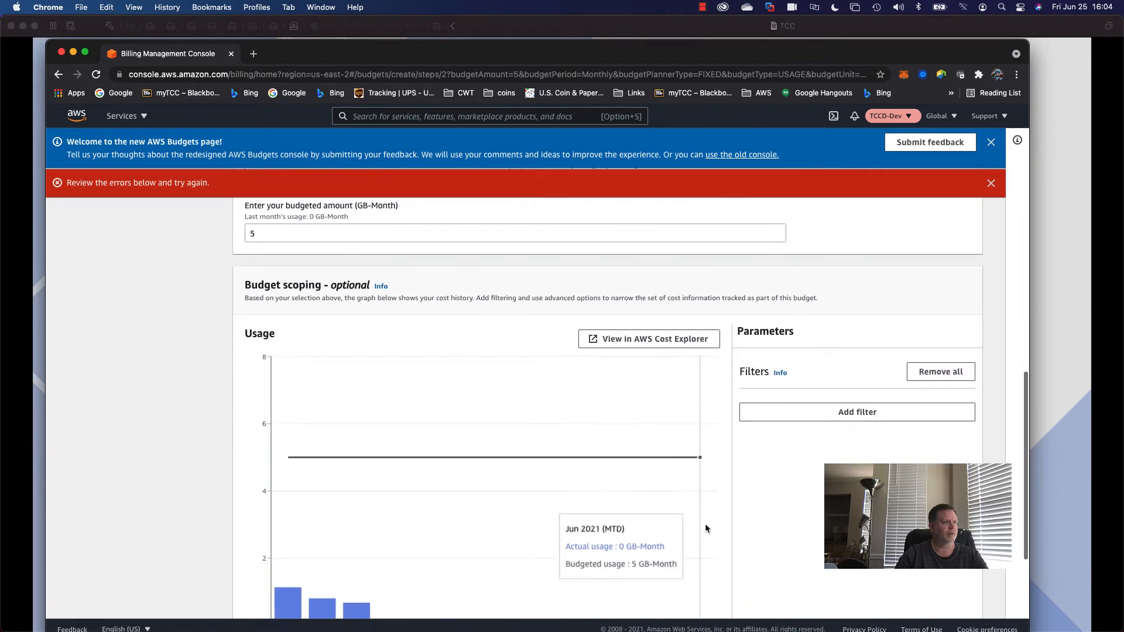
scroll(704, 528, "down", 1)
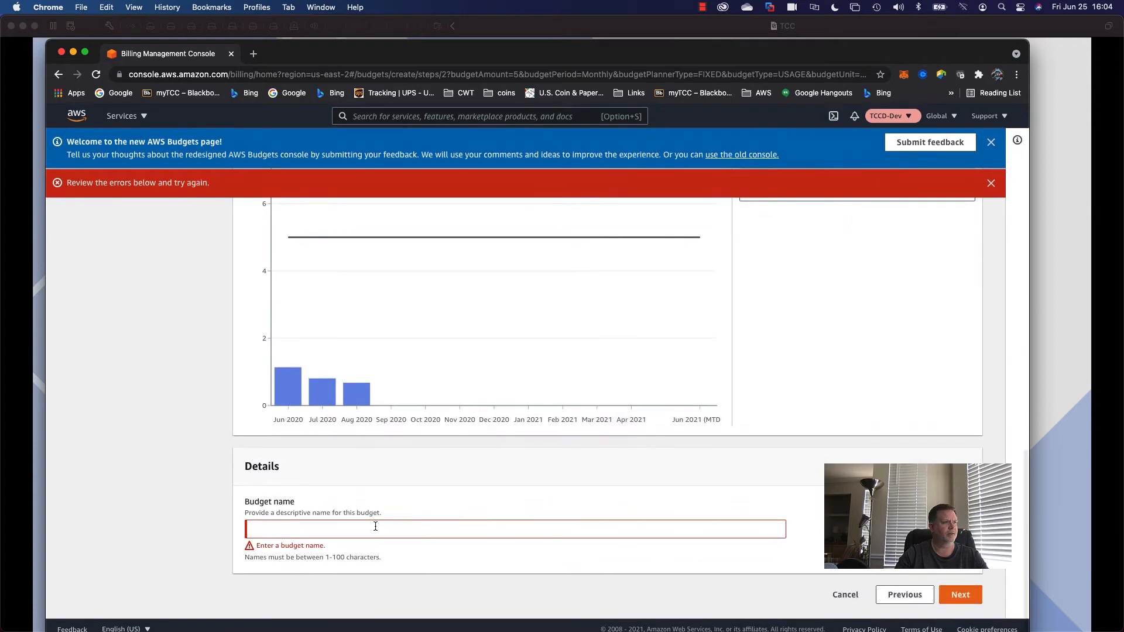
left_click(315, 530)
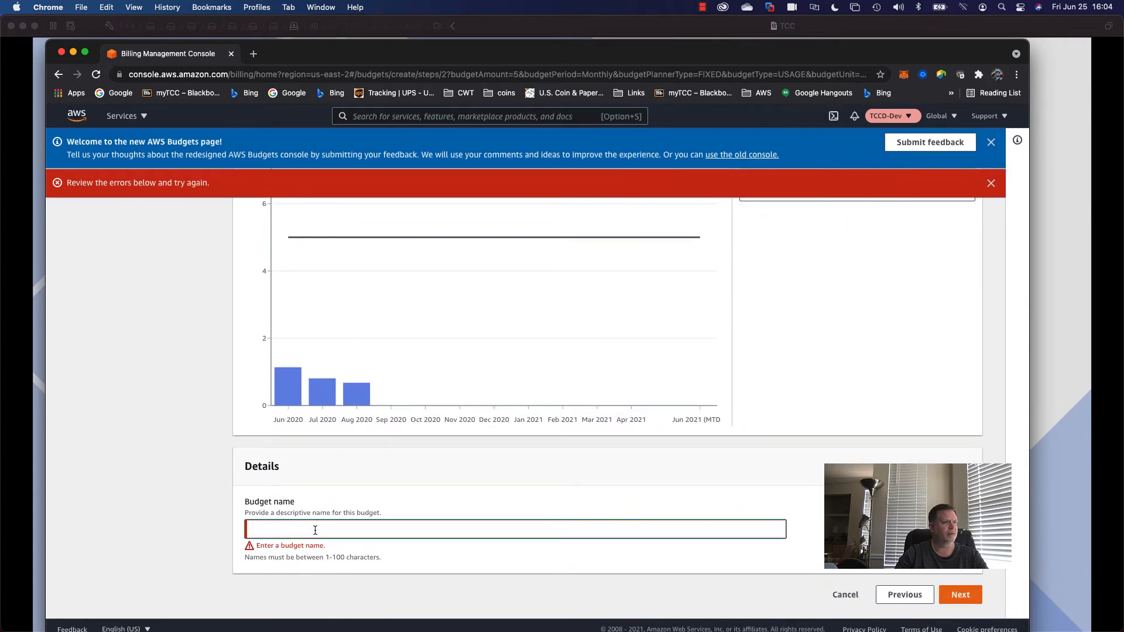
type("DB Storage")
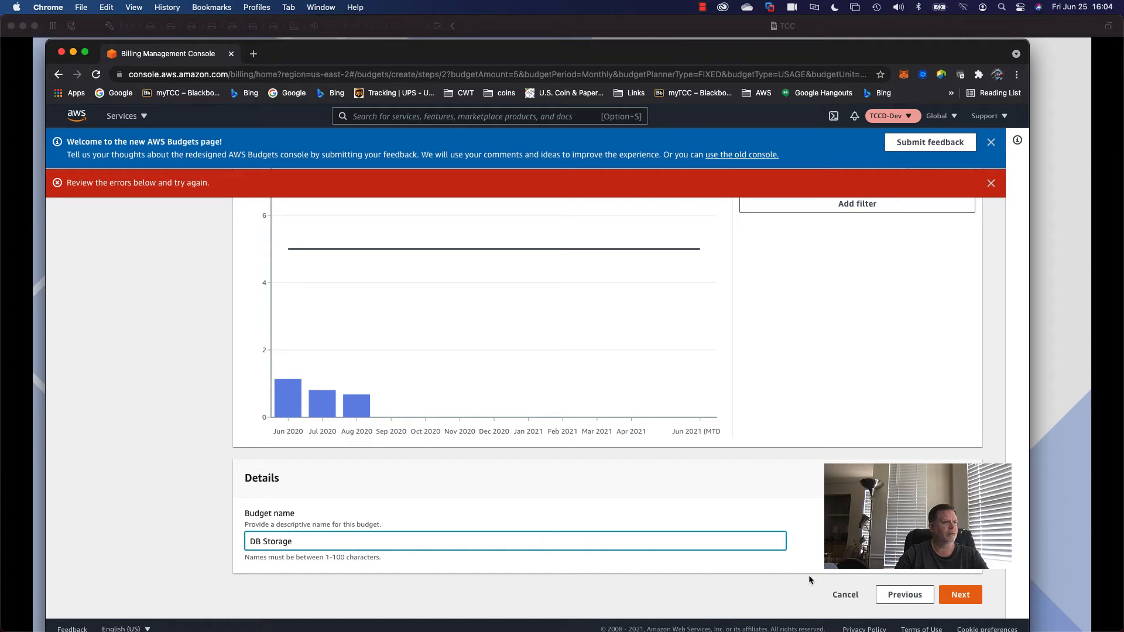
left_click(953, 595)
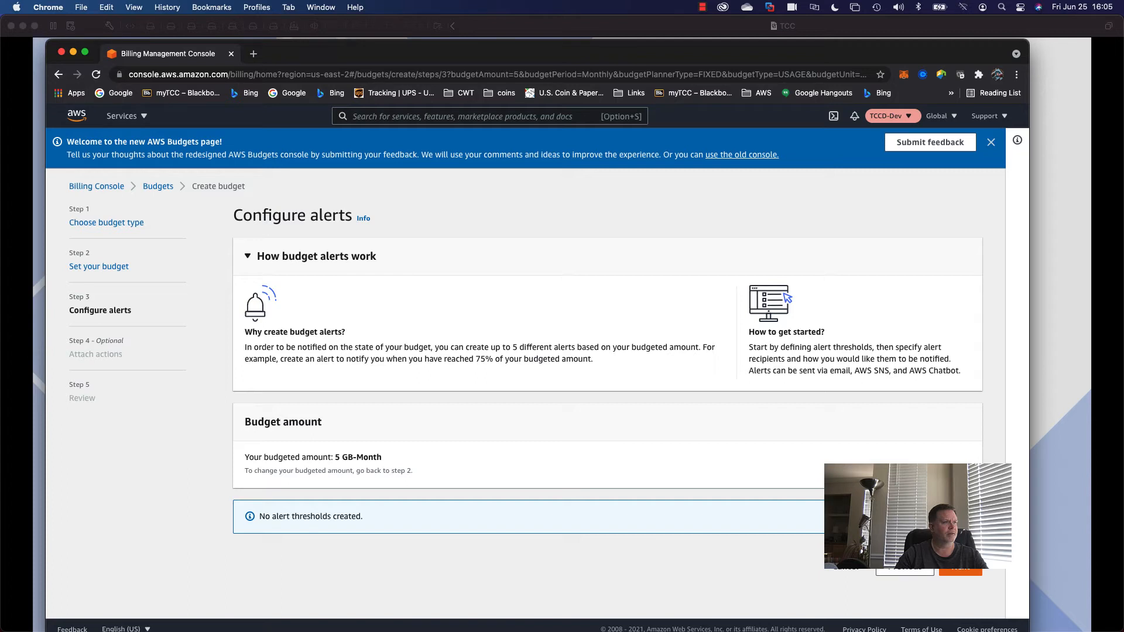
Add an alert threshold at 80% with the trigger kept on Actual.
left_click(914, 517)
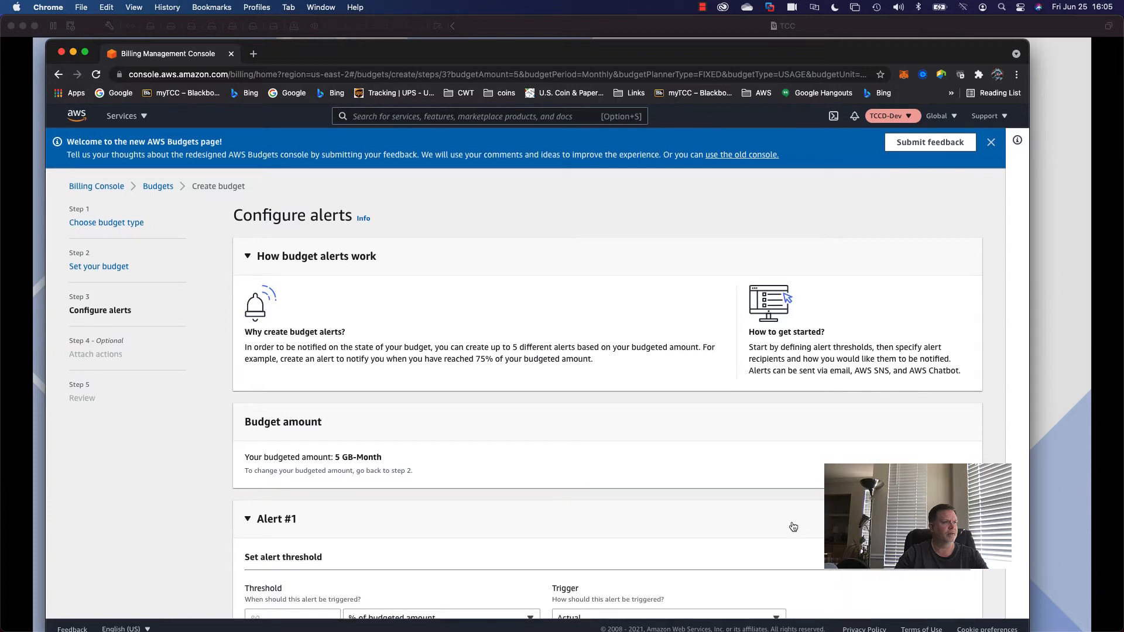
scroll(662, 519, "down", 5)
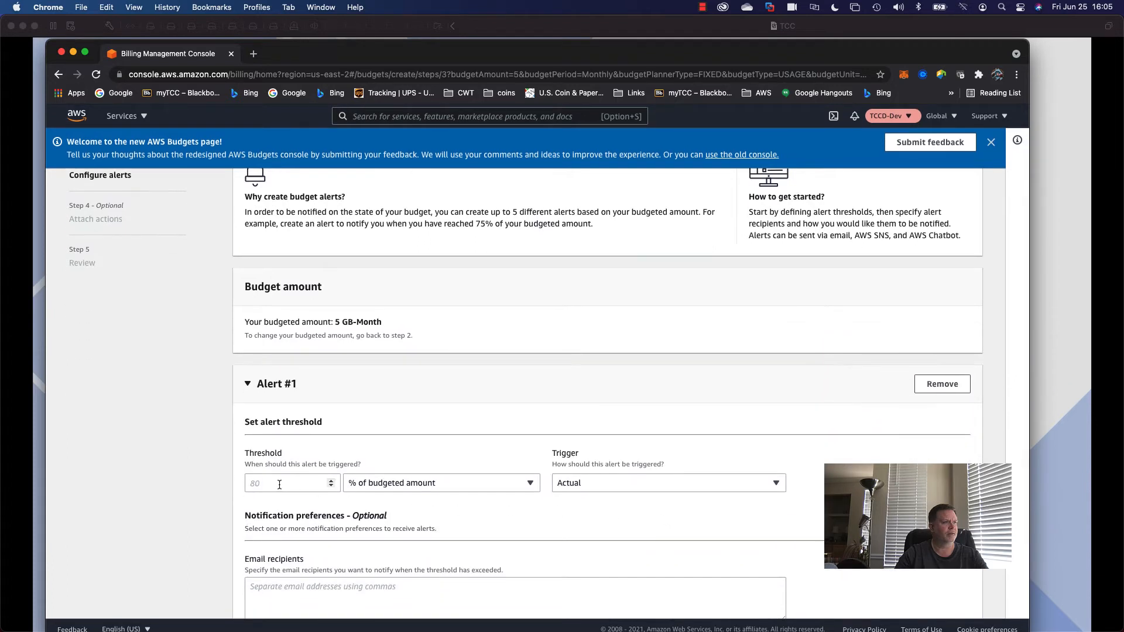
left_click(292, 486)
type("80")
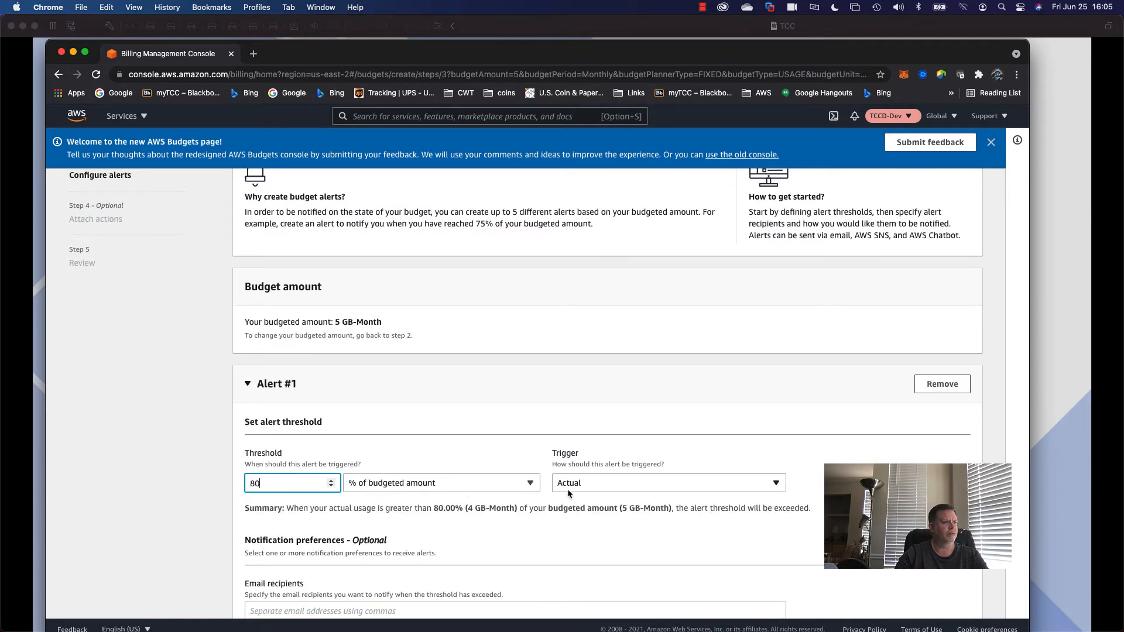
left_click(593, 486)
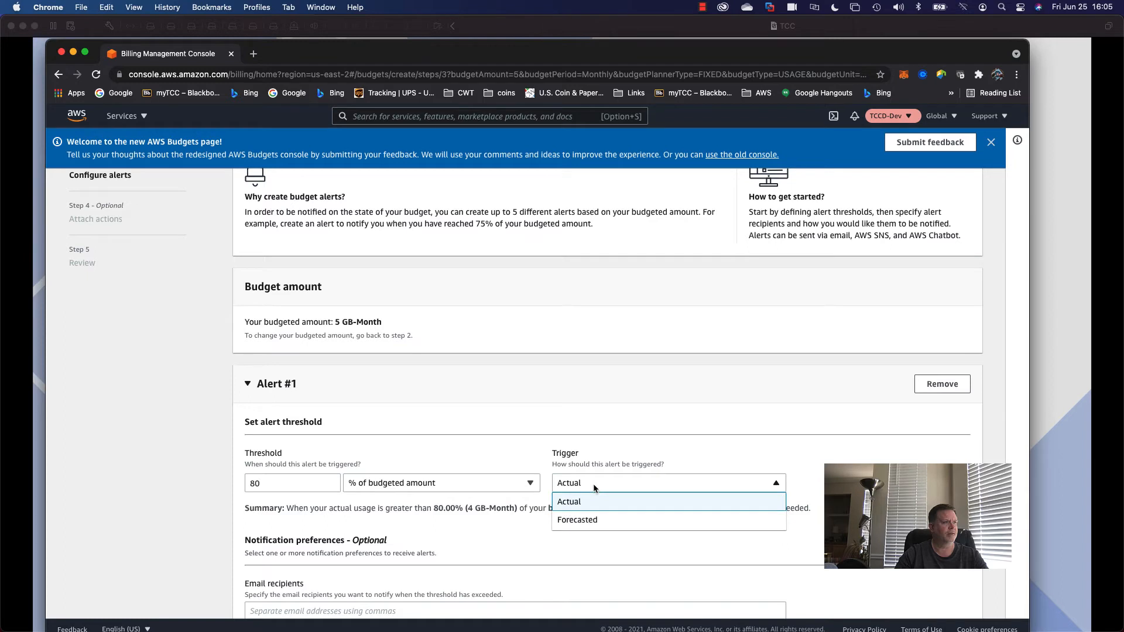
left_click(593, 486)
Send the alert to an email recipient and continue to Attach actions.
scroll(561, 505, "down", 2)
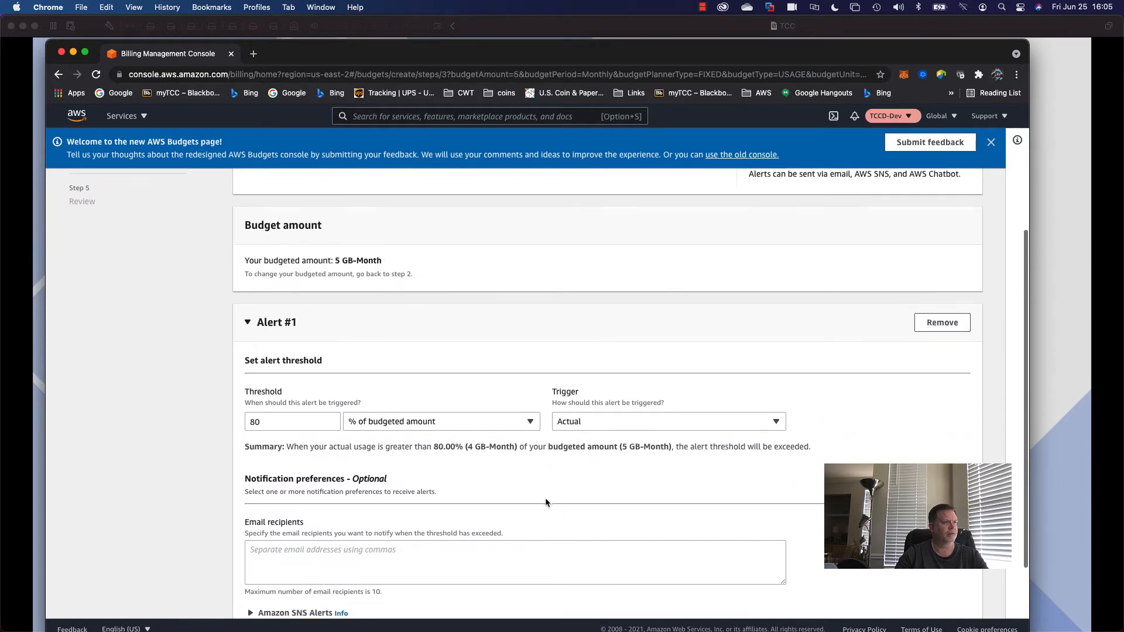
scroll(546, 498, "down", 3)
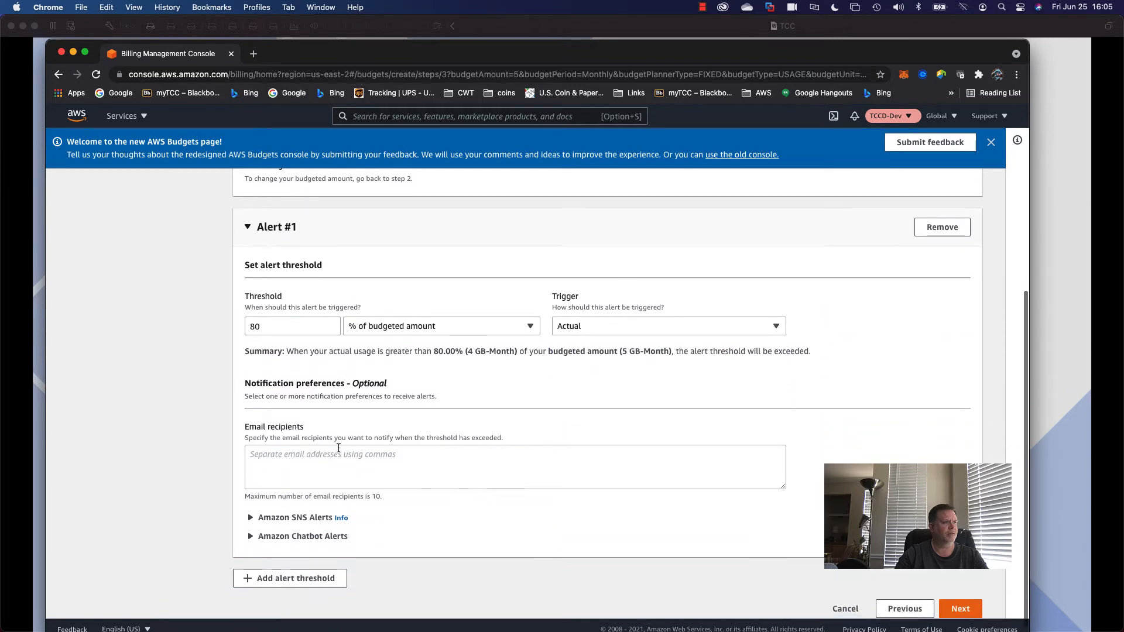
left_click(334, 455)
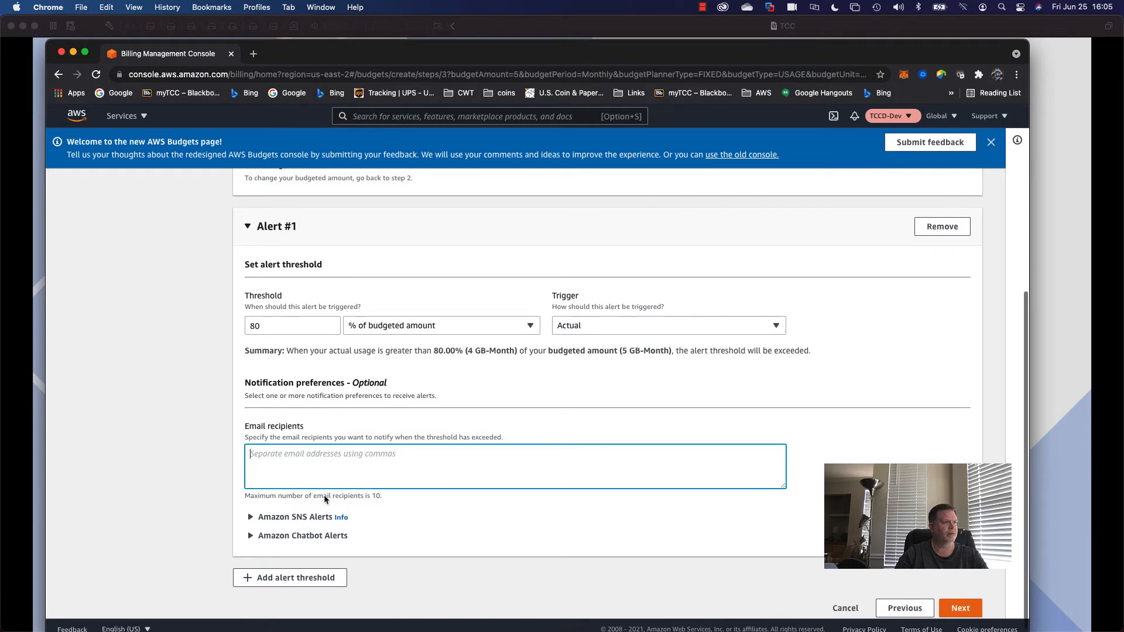
scroll(316, 523, "up", 1)
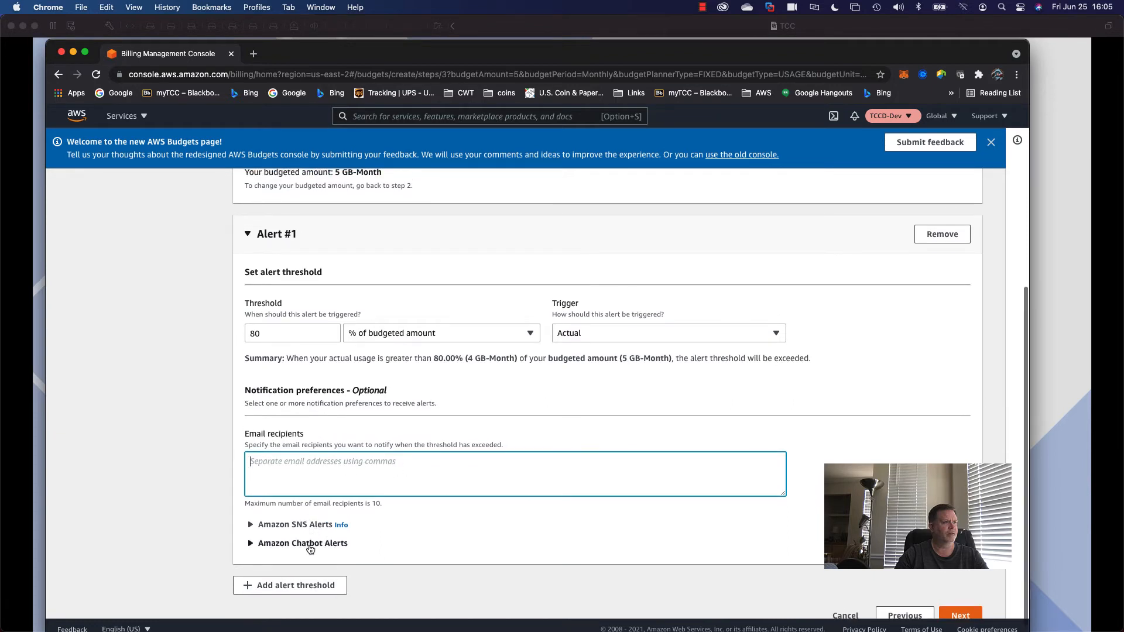
scroll(377, 525, "up", 1)
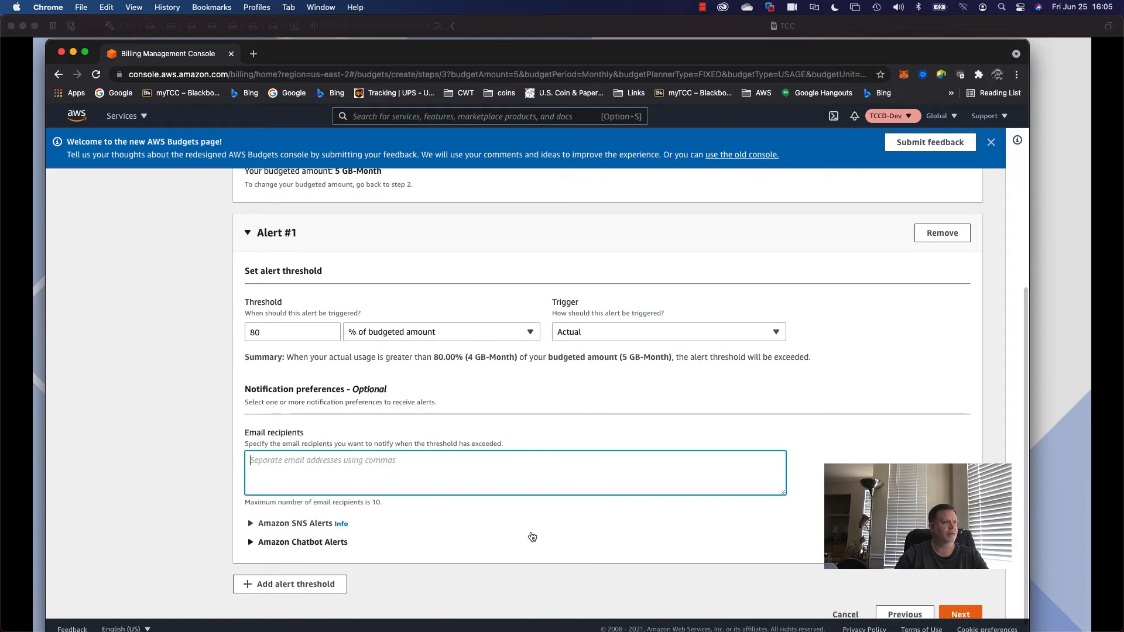
scroll(585, 535, "down", 3)
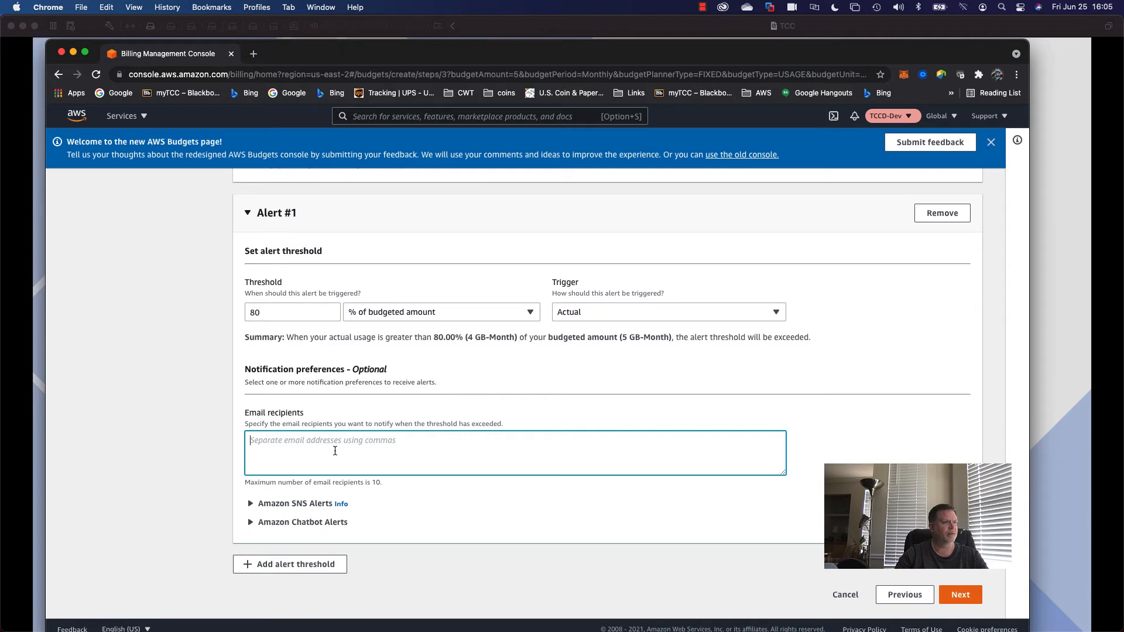
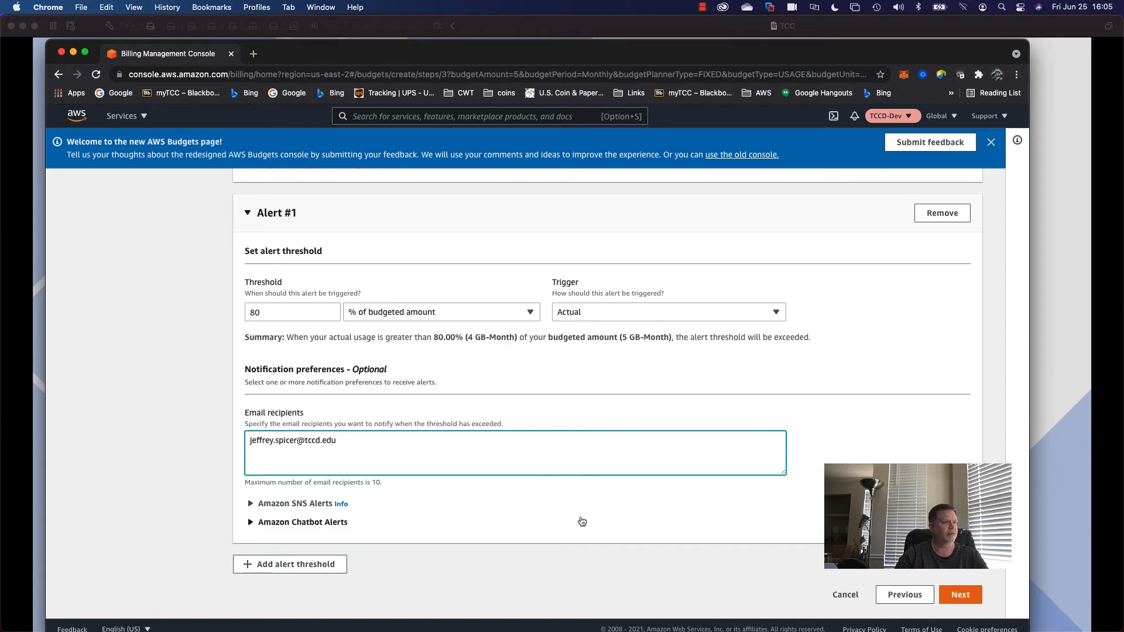
left_click(957, 596)
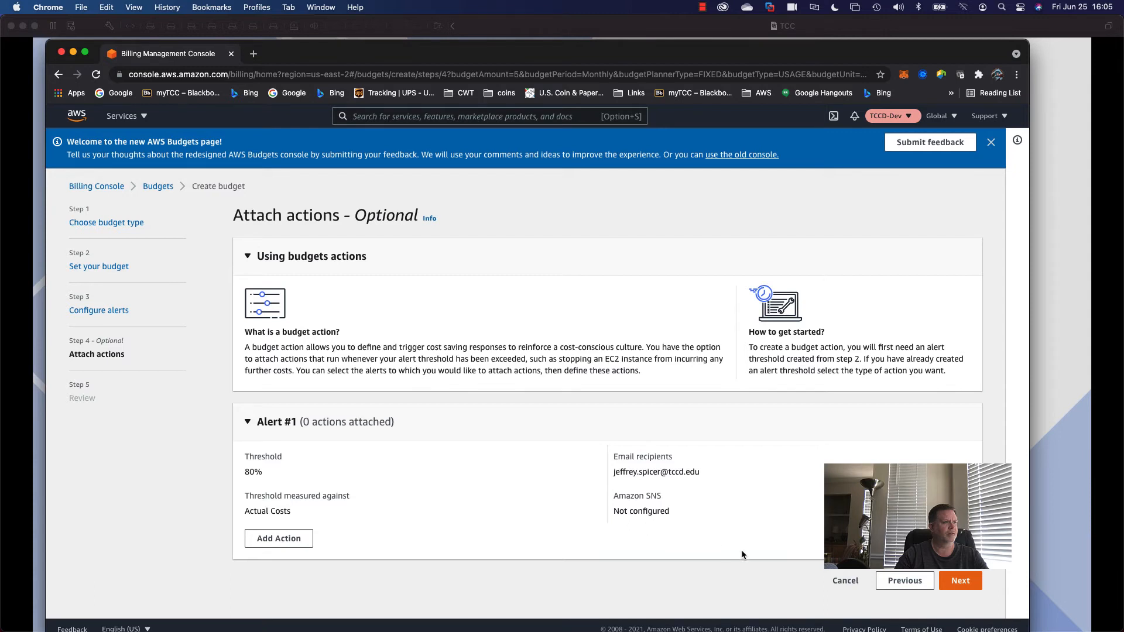
Skip actions and review the DB Storage summary: 5 GB-Month monthly with an 80% alert.
left_click(961, 580)
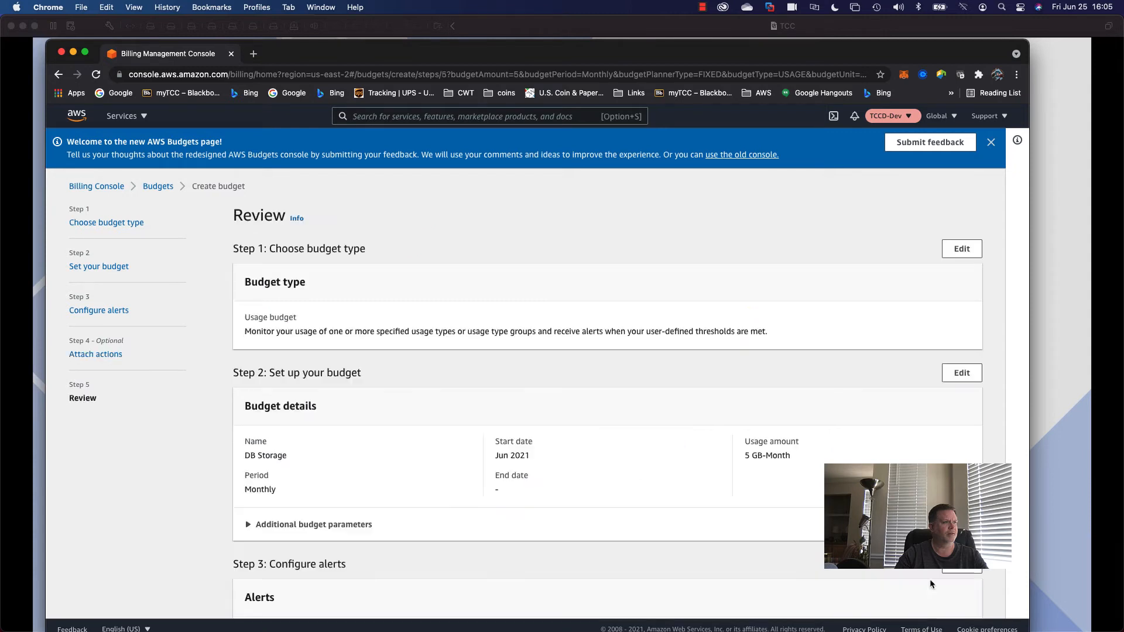
scroll(609, 511, "down", 5)
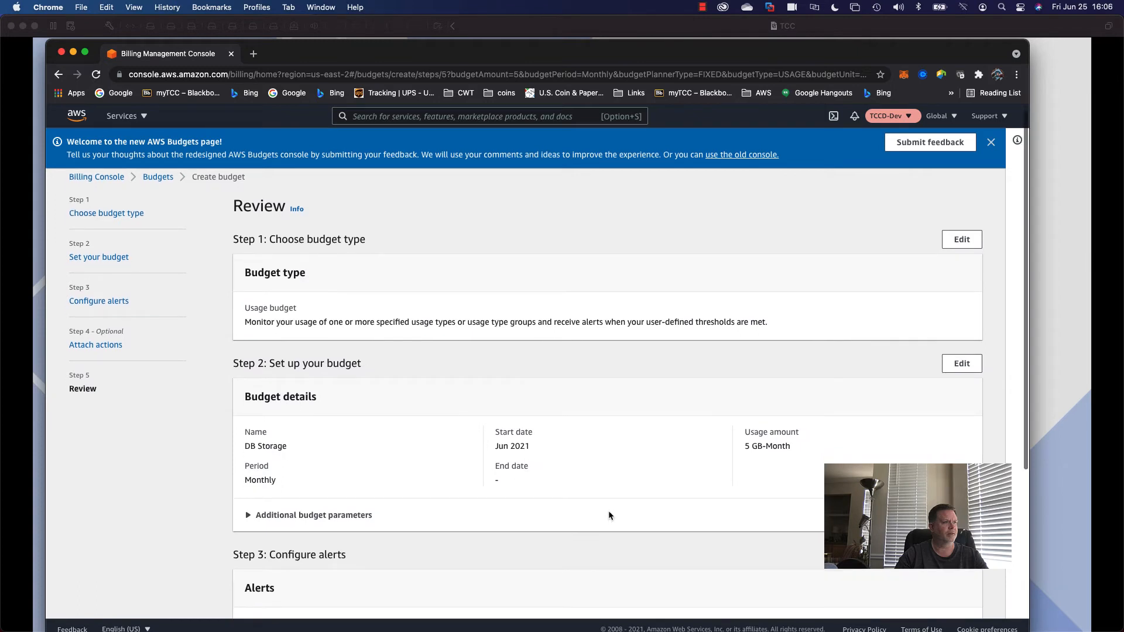
scroll(609, 513, "down", 1)
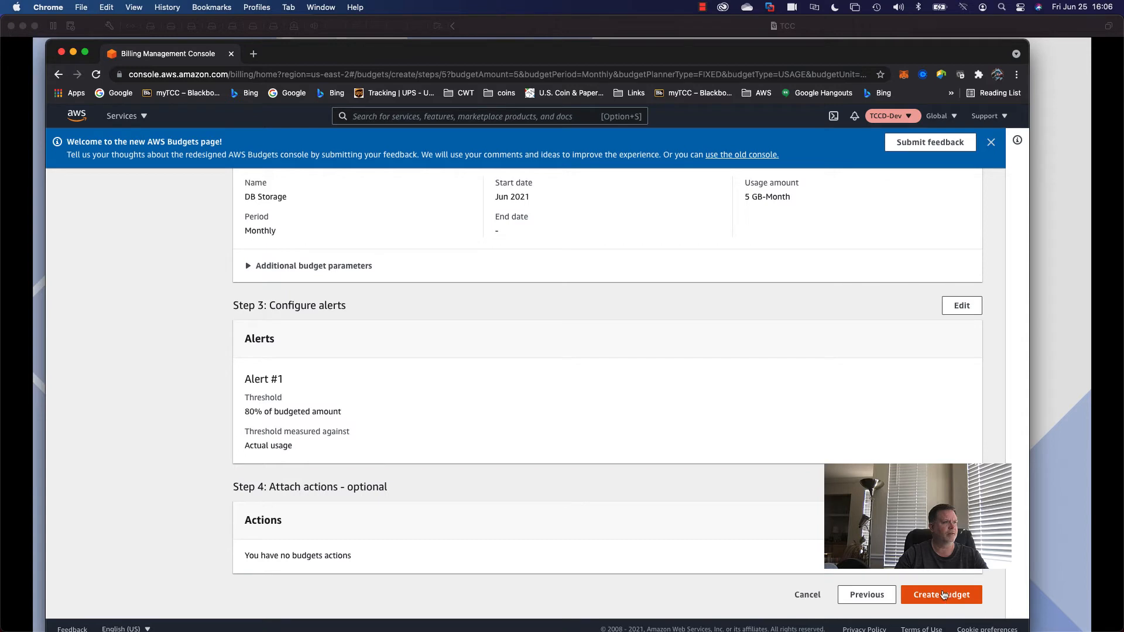
scroll(609, 392, "up", 5)
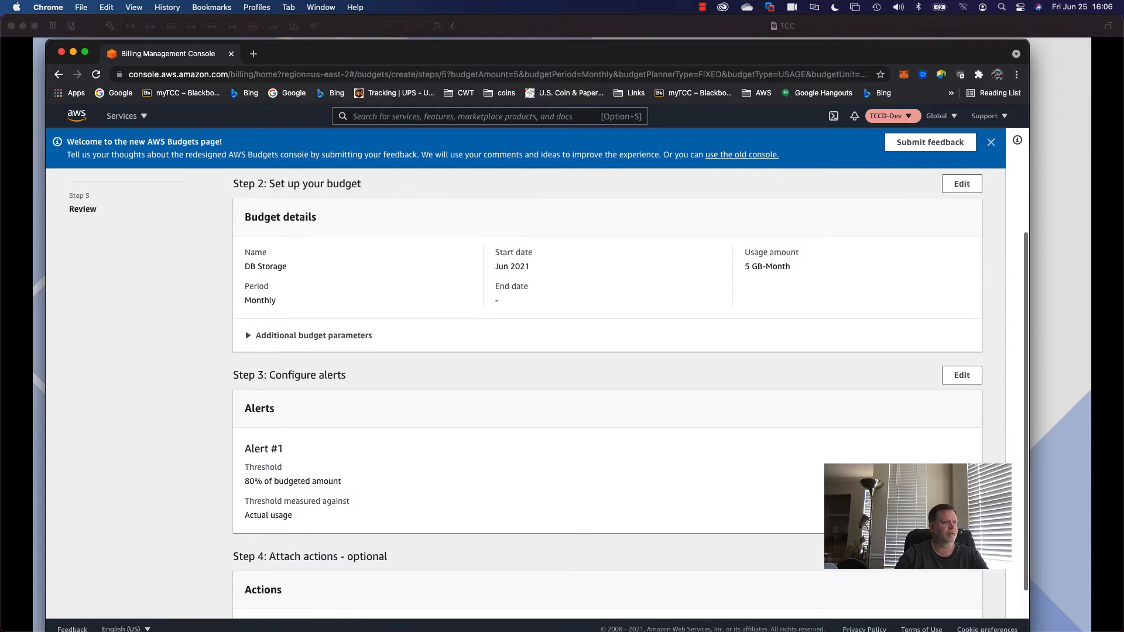
scroll(609, 393, "up", 3)
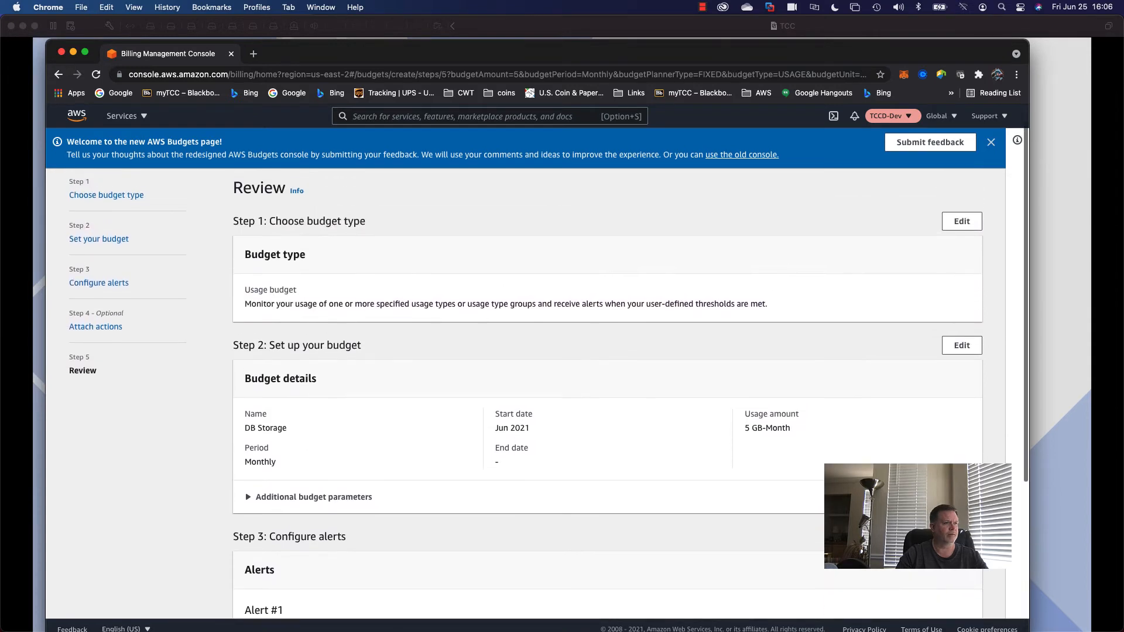
scroll(609, 392, "down", 3)
scroll(610, 392, "down", 5)
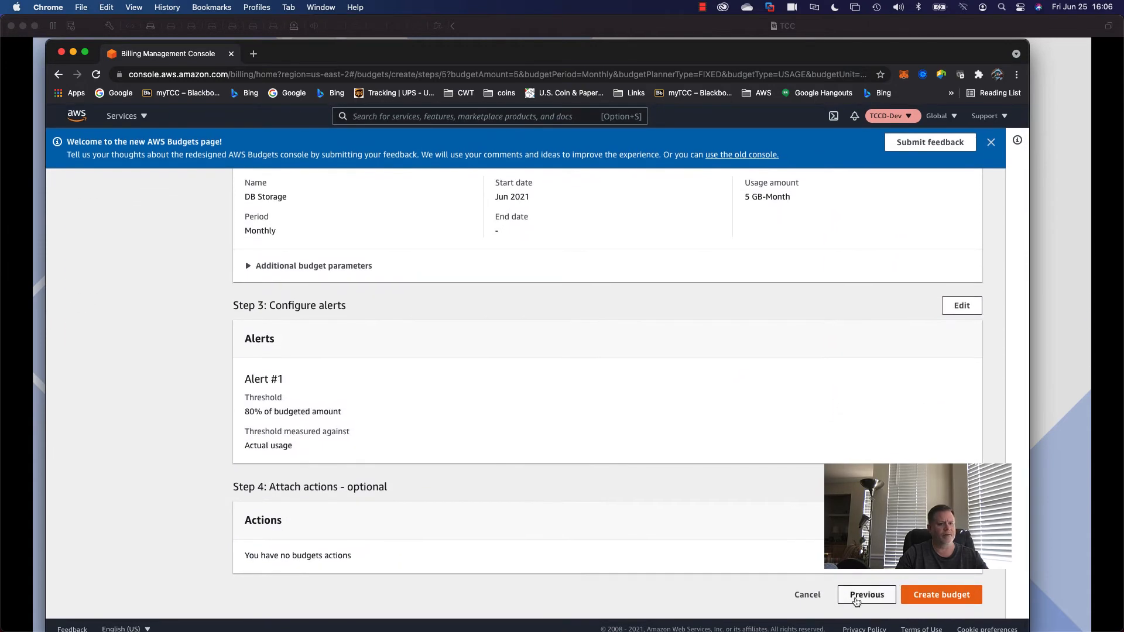
Cancel the DB Storage budget and start a new cost budget.
left_click(808, 595)
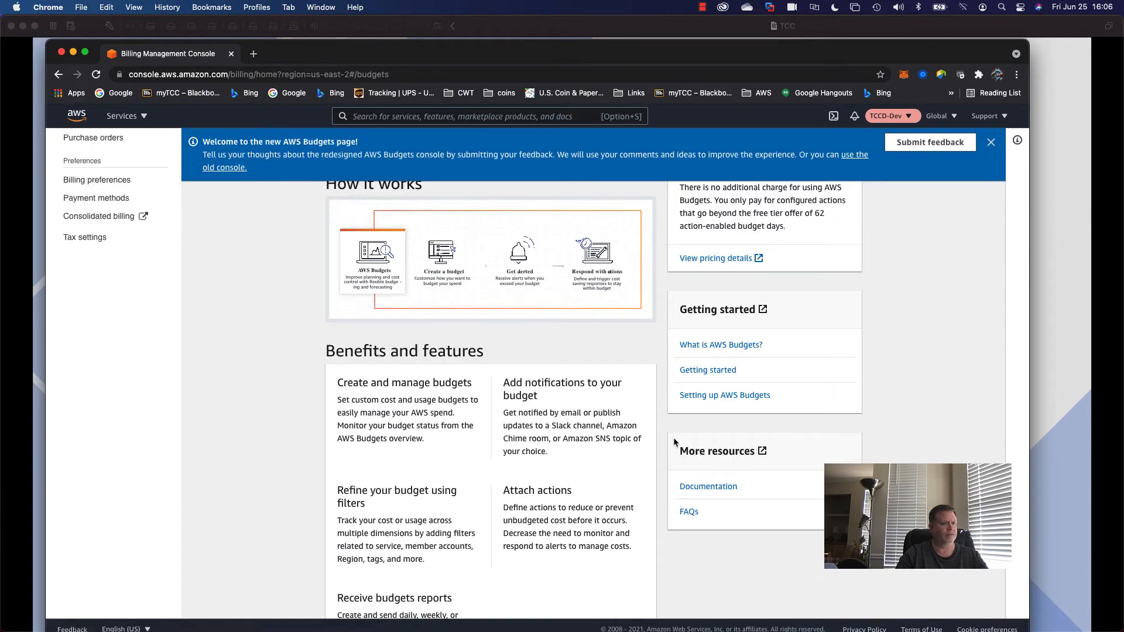
scroll(632, 377, "up", 5)
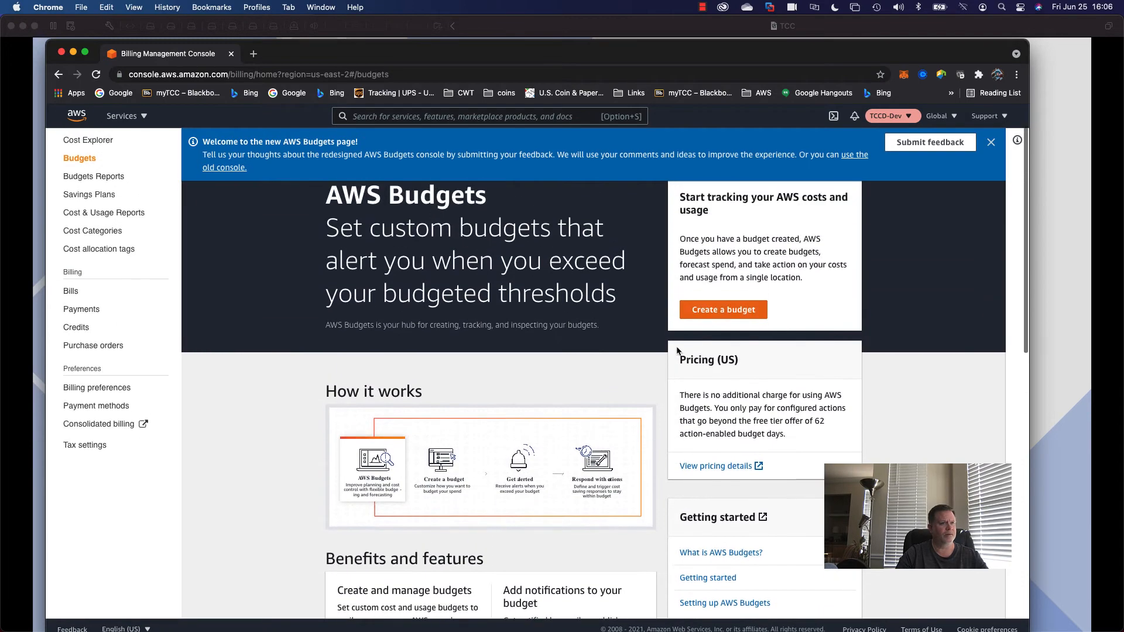
left_click(703, 312)
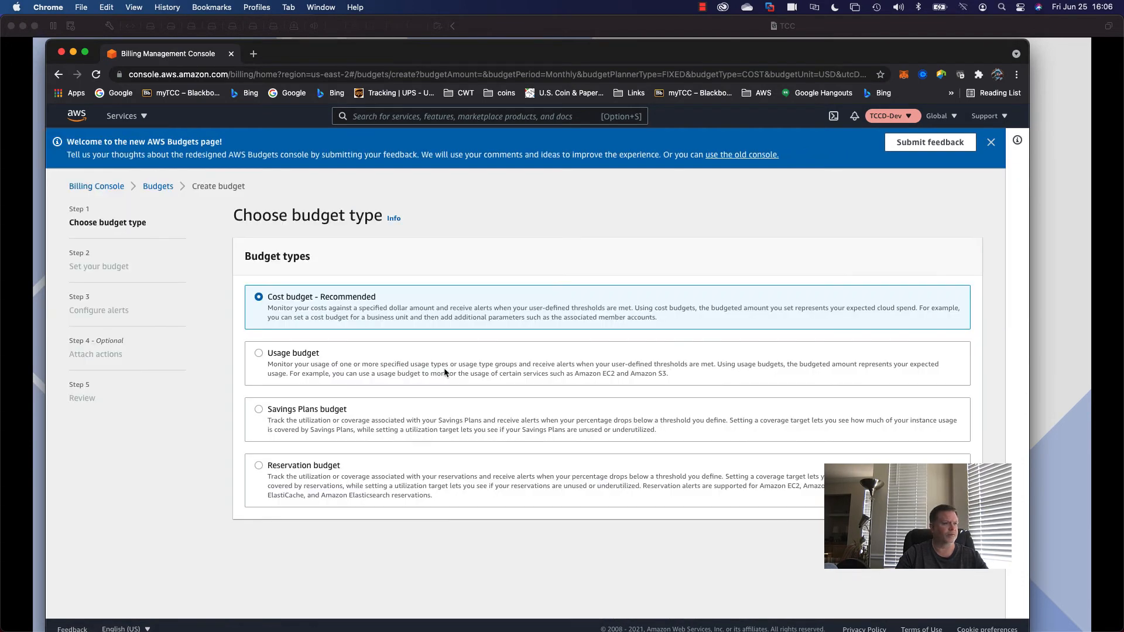
left_click(963, 540)
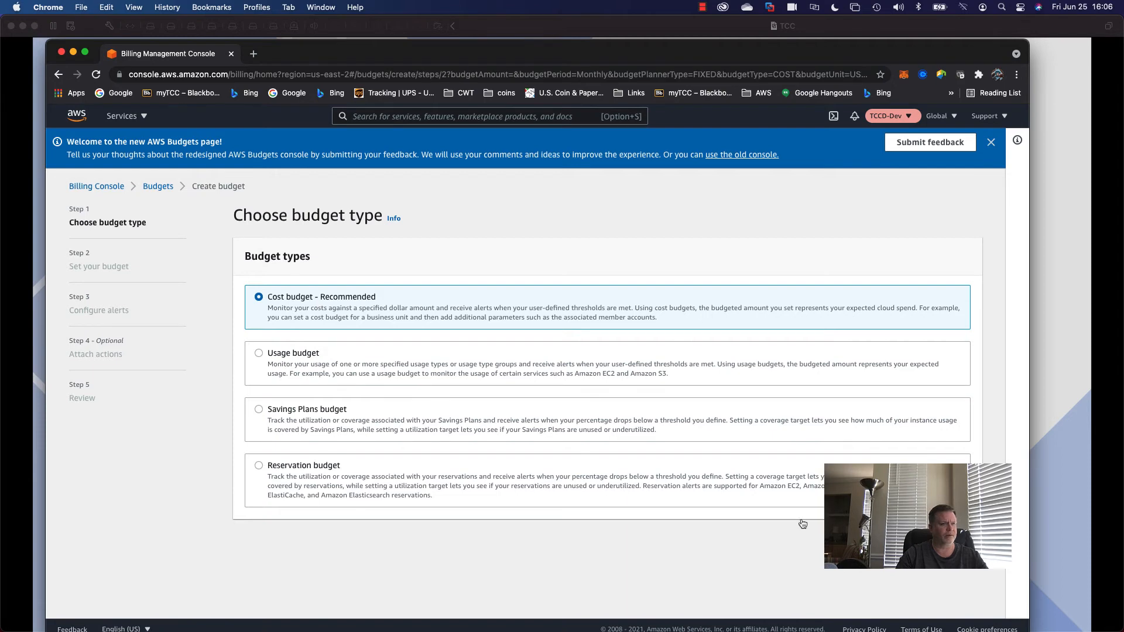
Set the budgeted amount to $100 and name the budget 'Budget'.
scroll(420, 445, "down", 3)
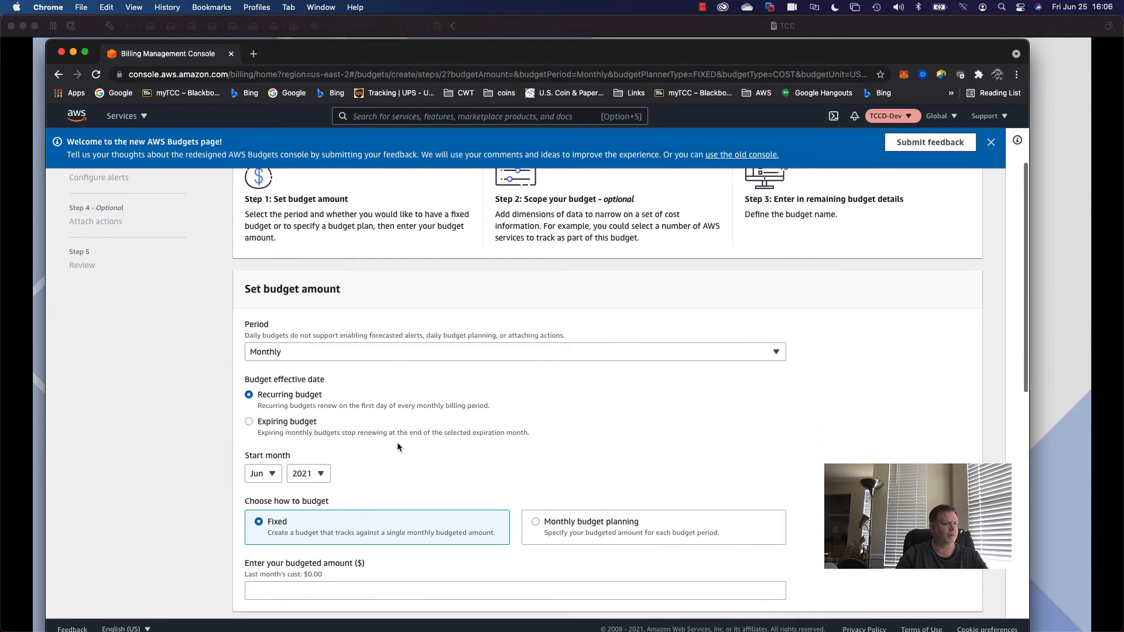
scroll(409, 448, "down", 2)
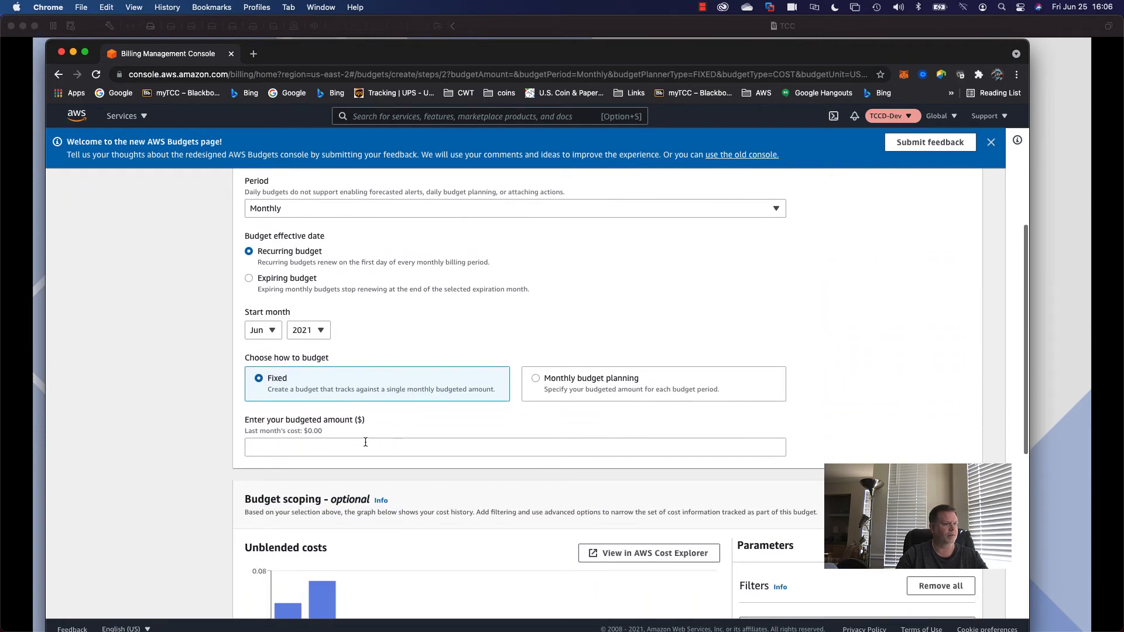
left_click(367, 448)
type("1")
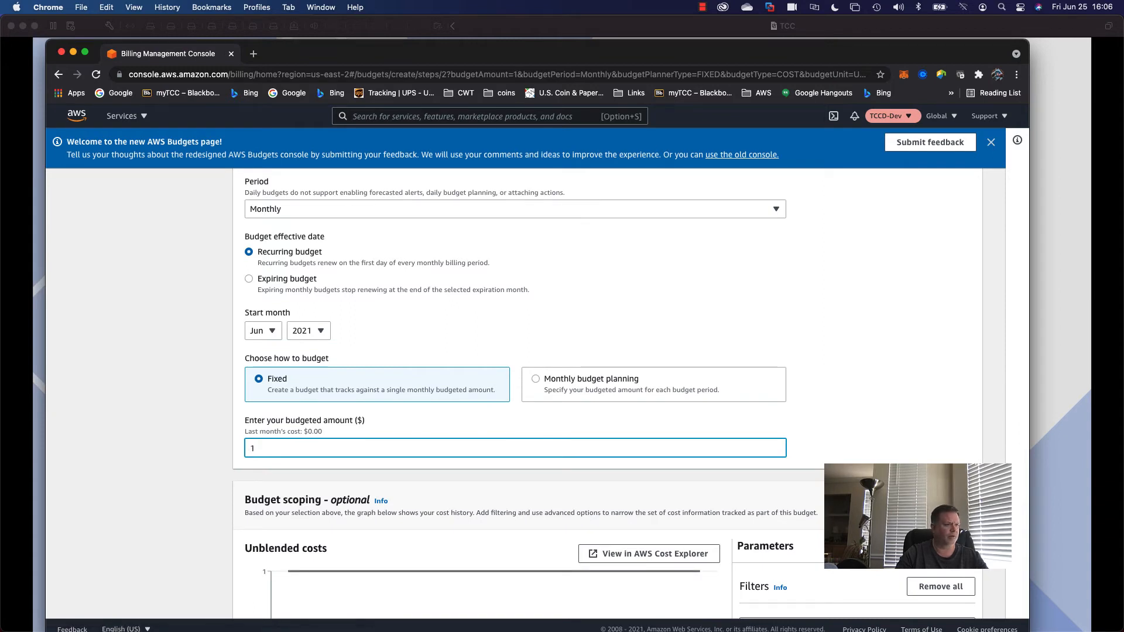
type("0")
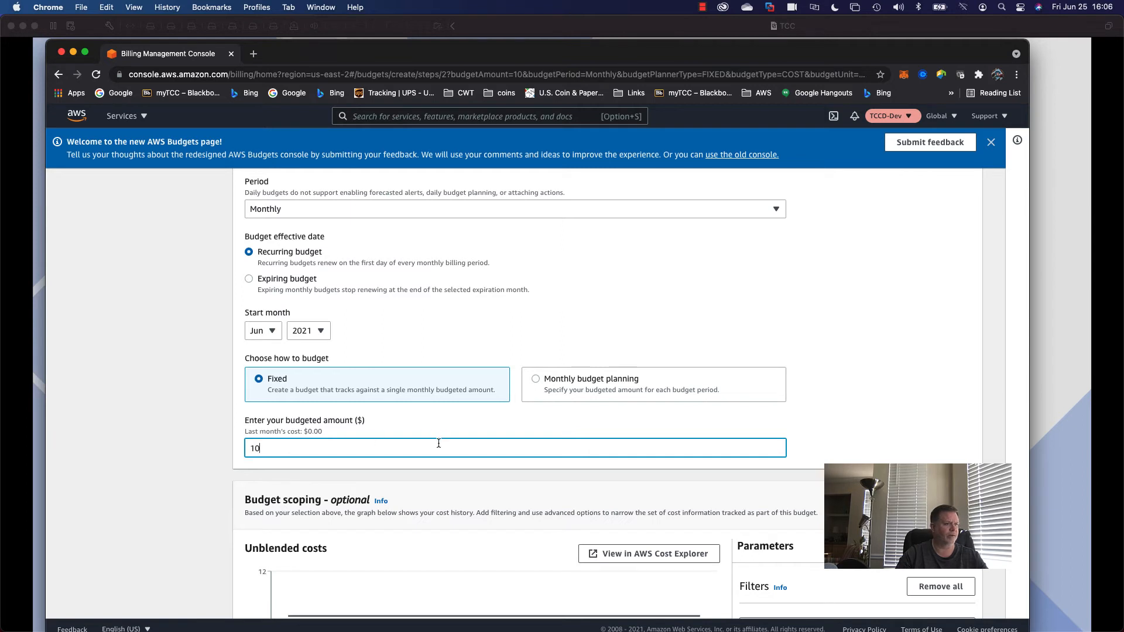
scroll(439, 443, "down", 2)
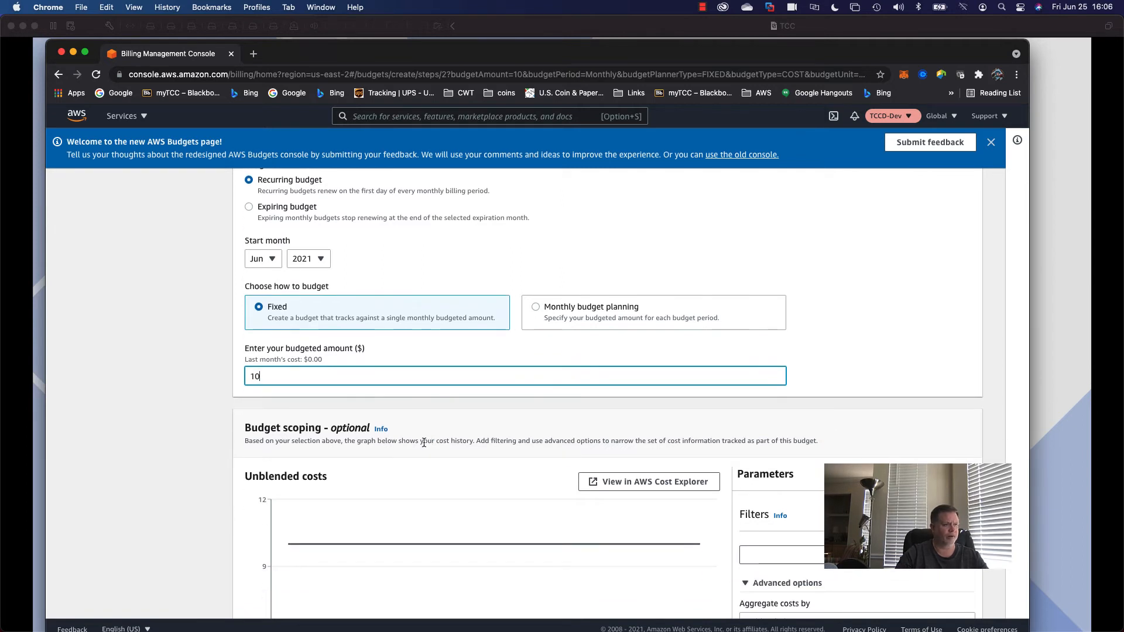
type("0")
scroll(438, 439, "down", 4)
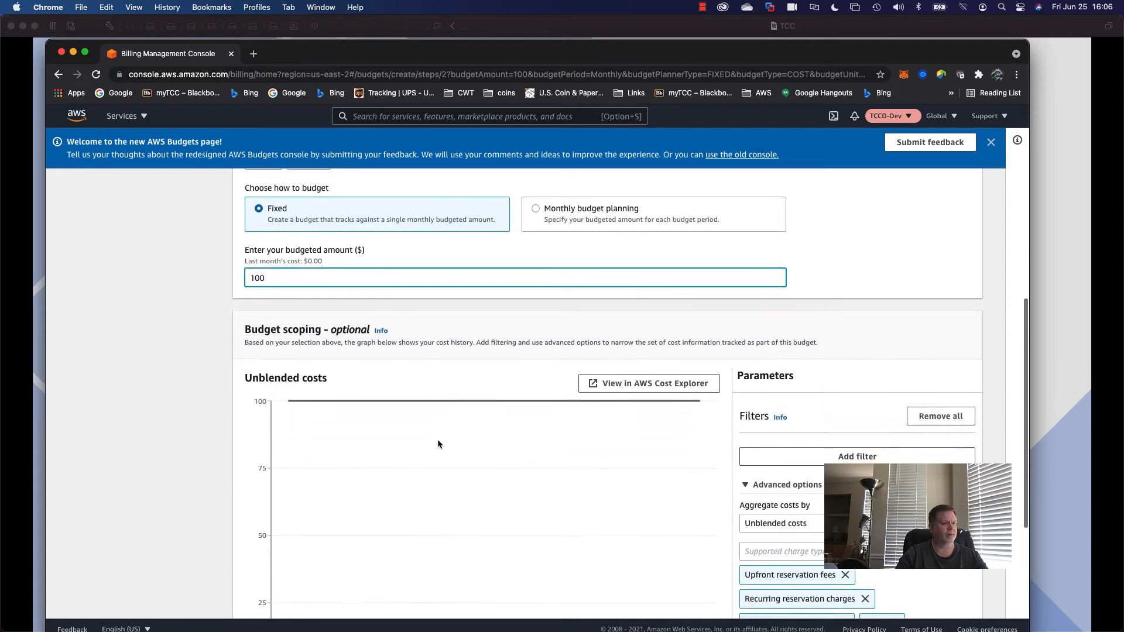
scroll(498, 445, "down", 3)
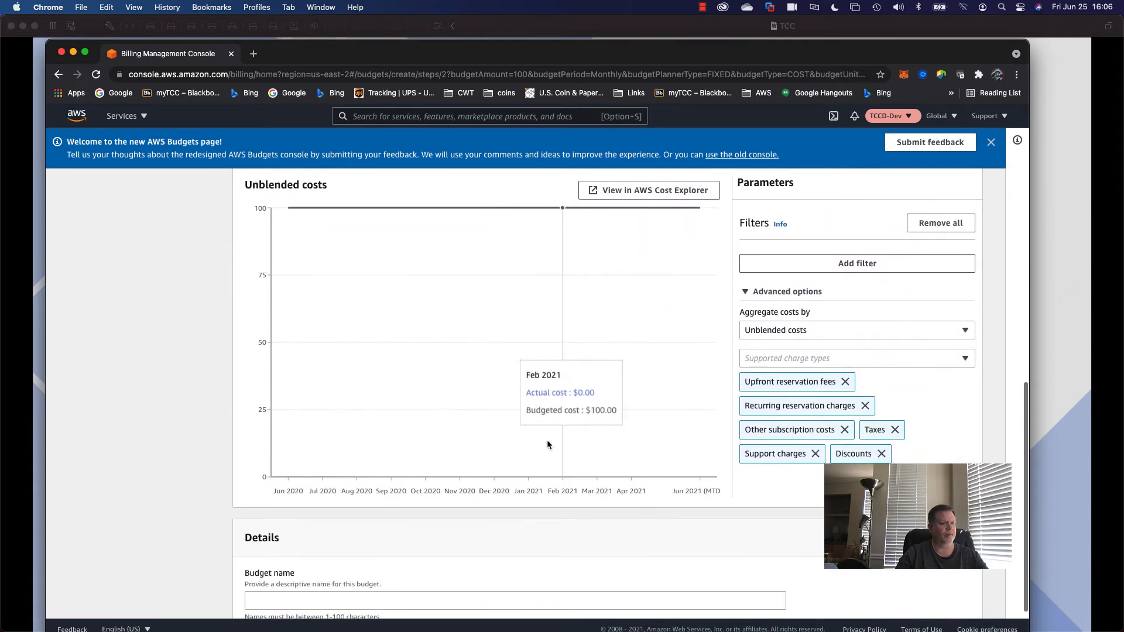
left_click(336, 537)
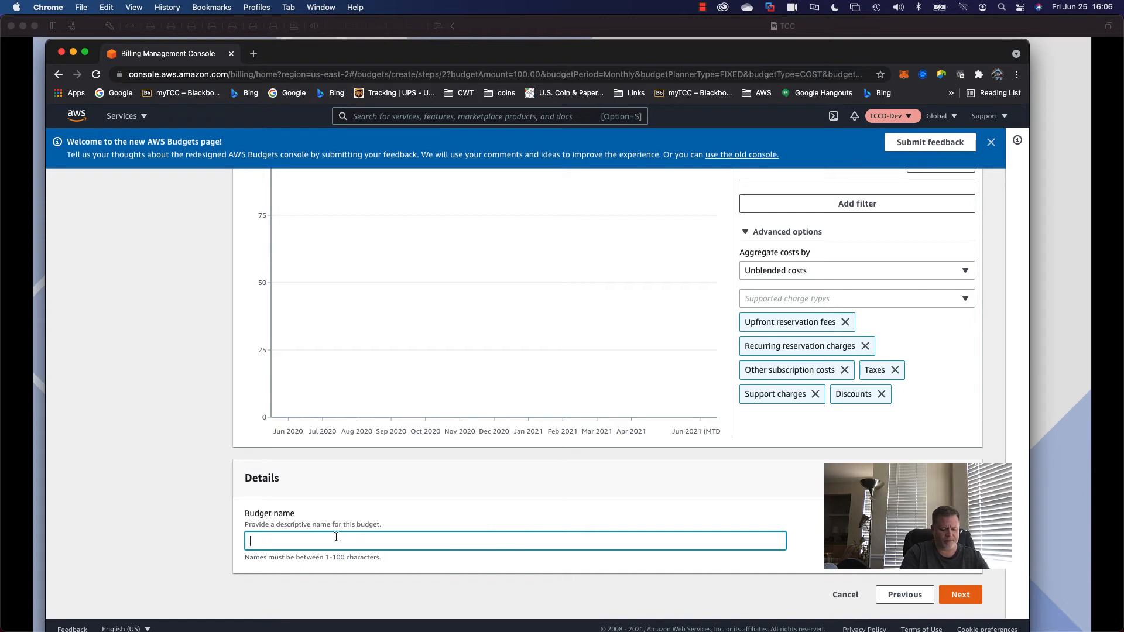
type("Budget")
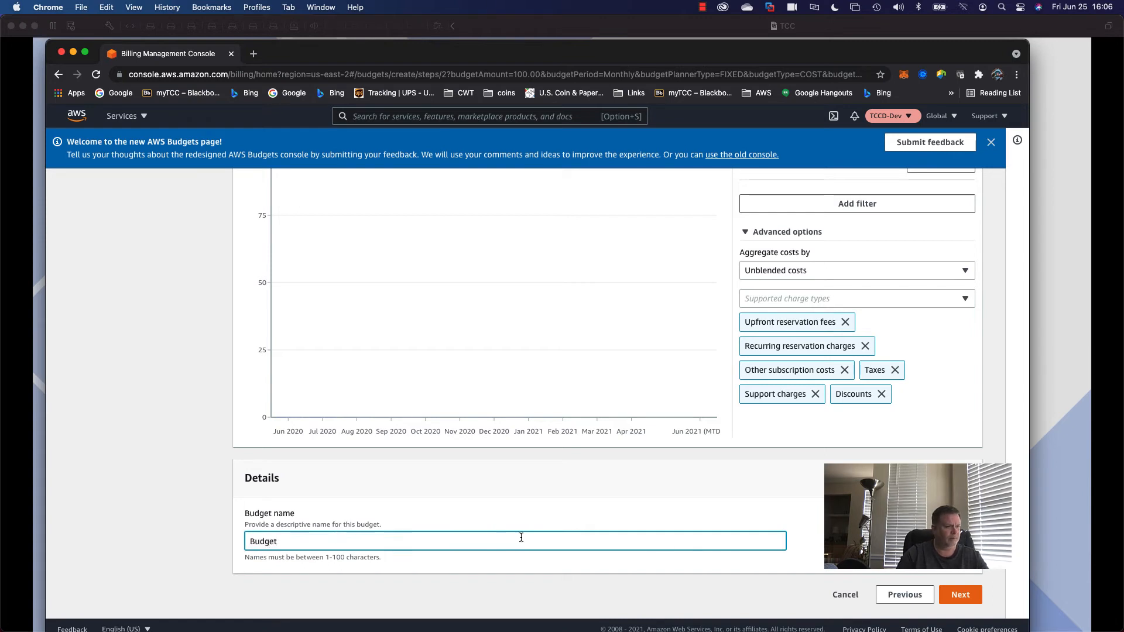
Add a first alert threshold and expand the Amazon SNS alert settings.
left_click(960, 594)
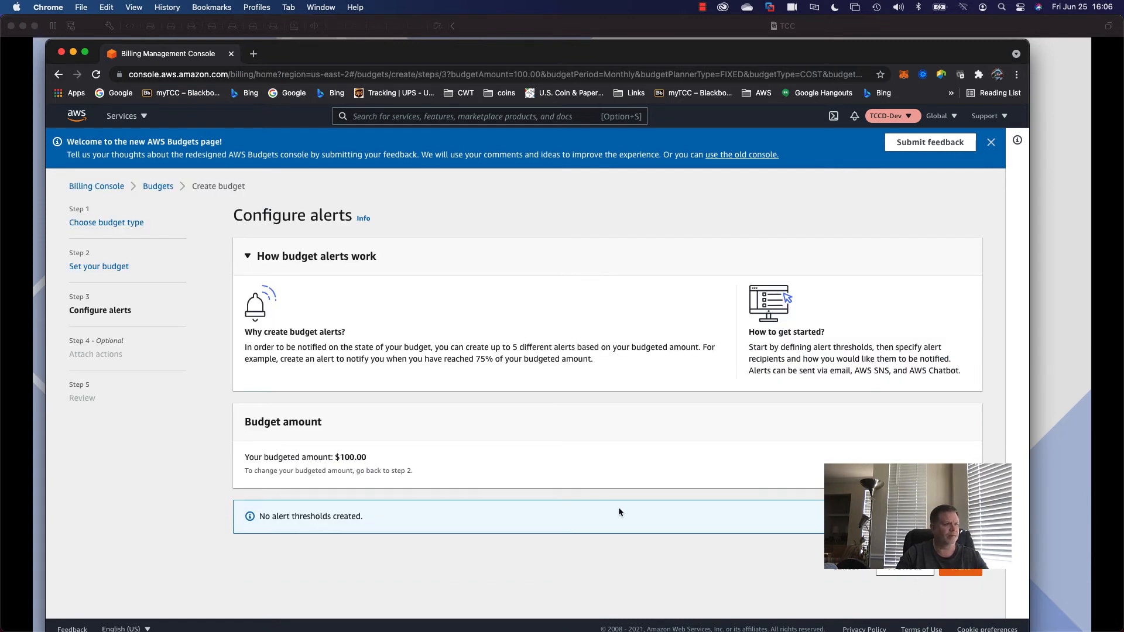
left_click(914, 516)
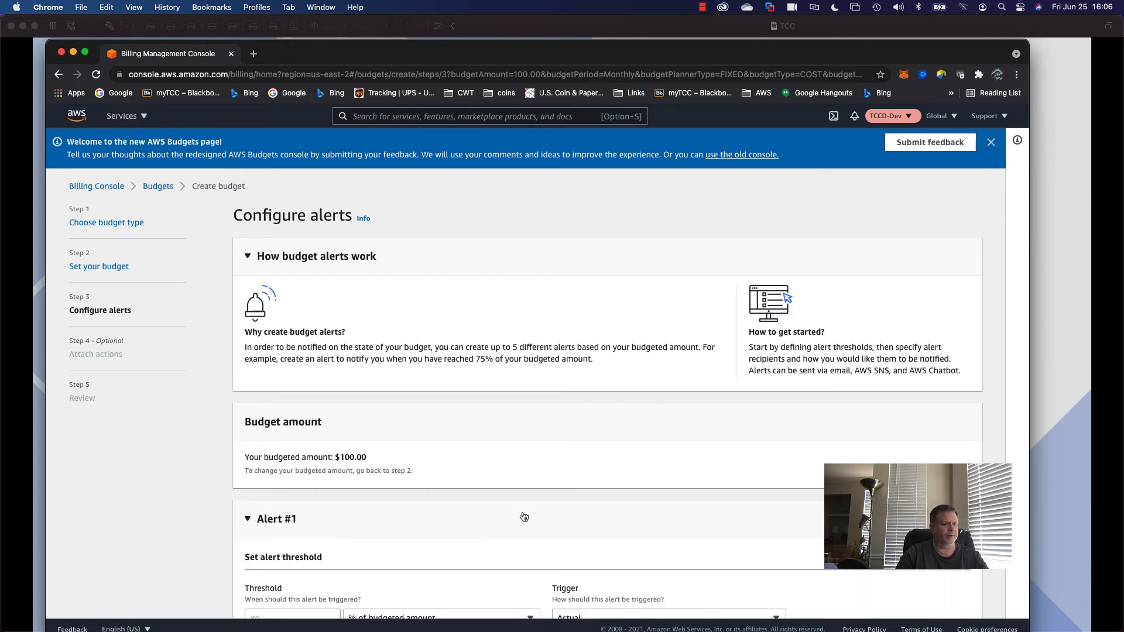
scroll(516, 517, "down", 4)
scroll(387, 465, "down", 2)
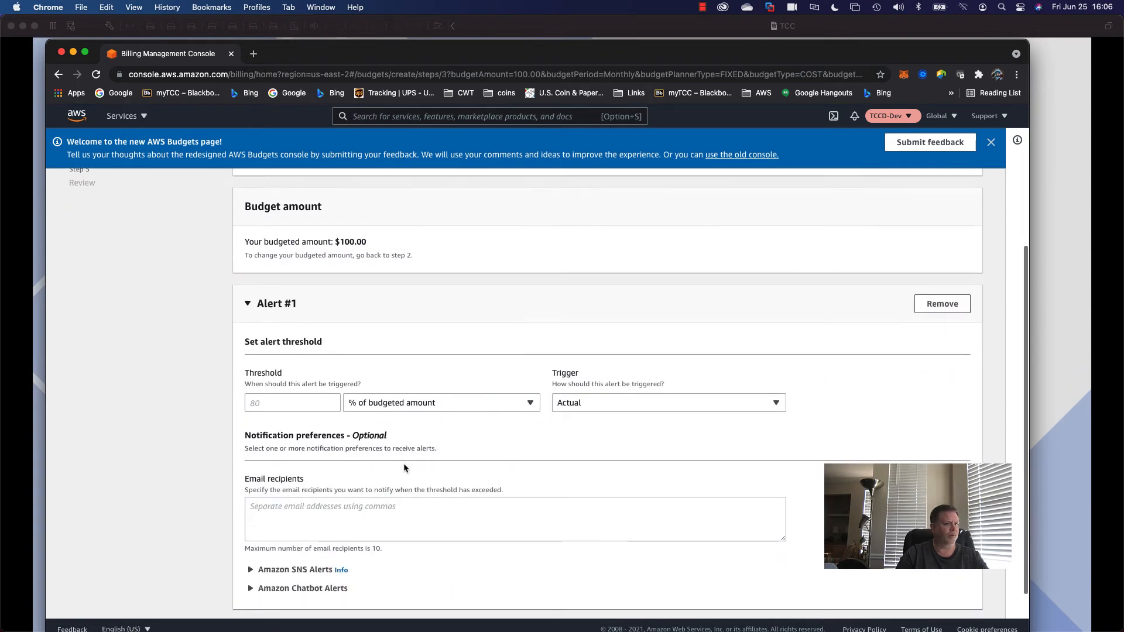
left_click(250, 520)
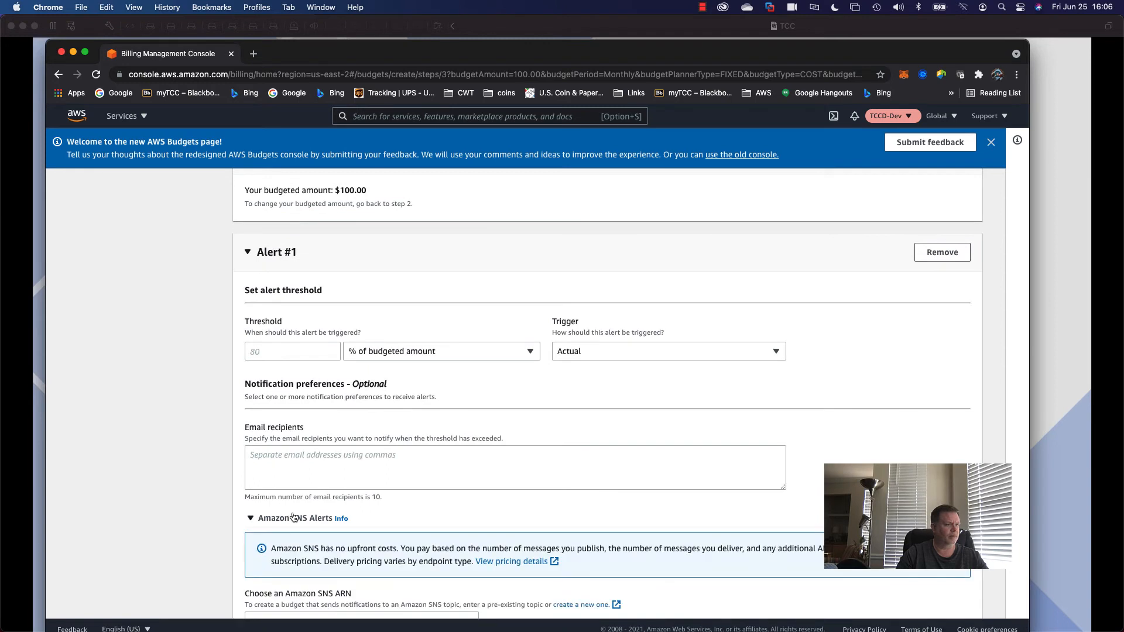
scroll(304, 515, "down", 4)
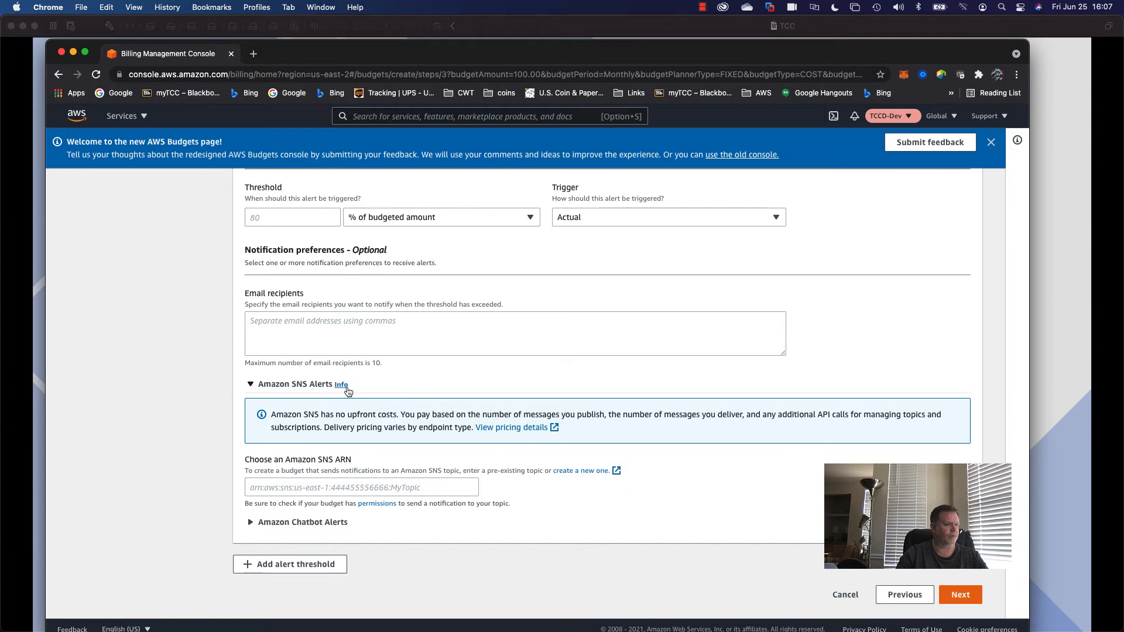
Enter an email recipient name, then cancel the budget setup.
left_click(291, 320)
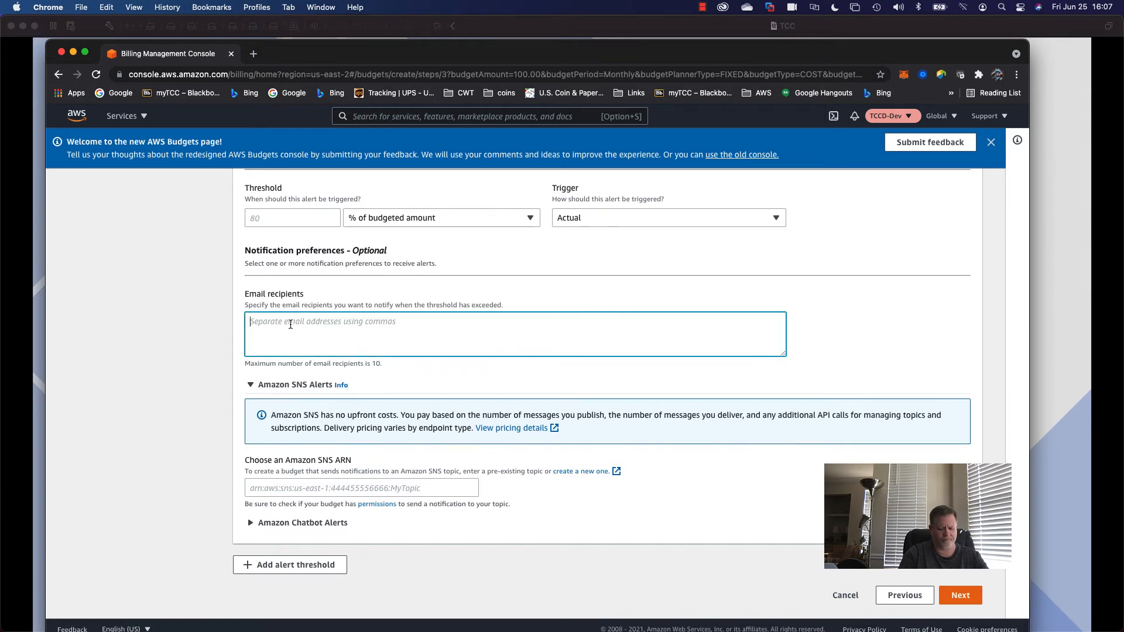
type("Jeff")
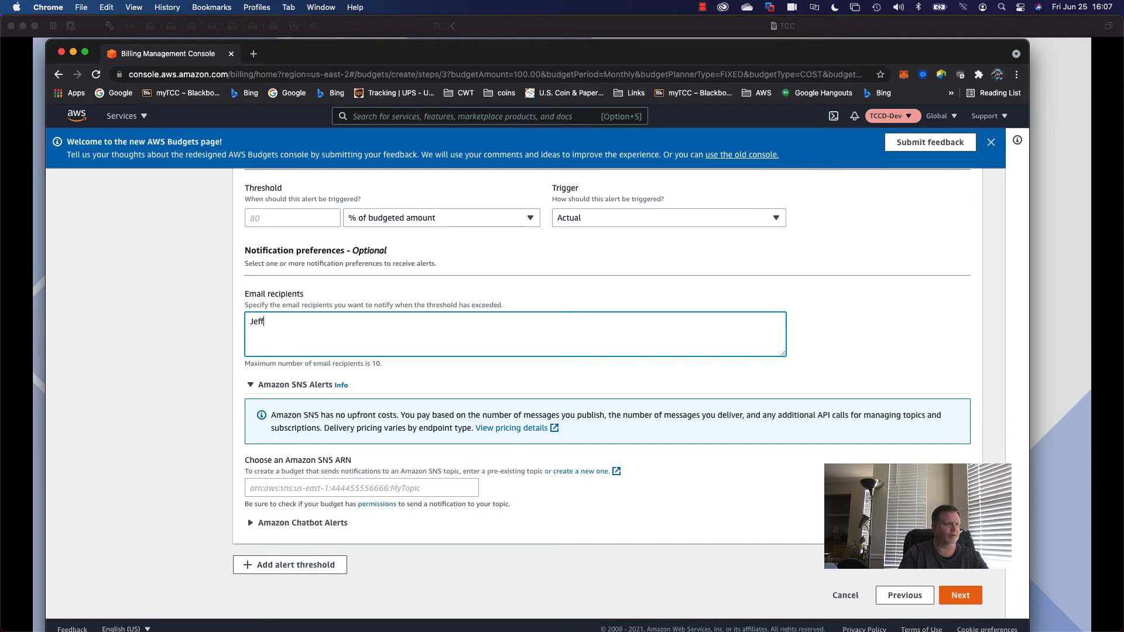
left_click(853, 596)
Abandon the wizard, reopen Create a budget, then return to the Budgets page.
left_click(847, 607)
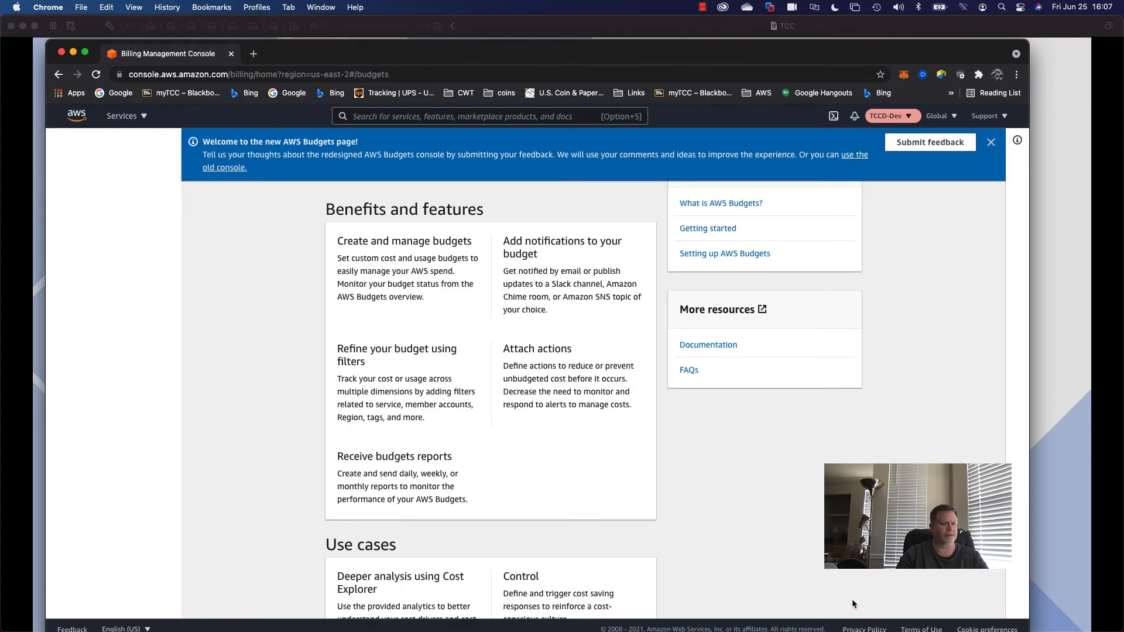
scroll(589, 489, "down", 3)
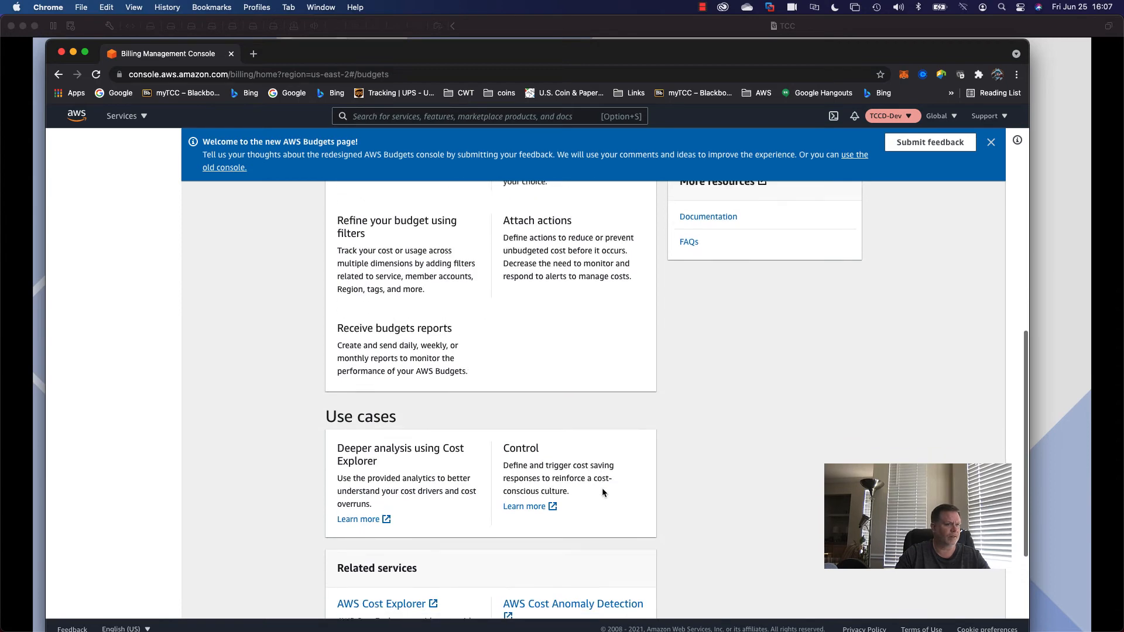
scroll(602, 492, "up", 1)
scroll(602, 488, "up", 4)
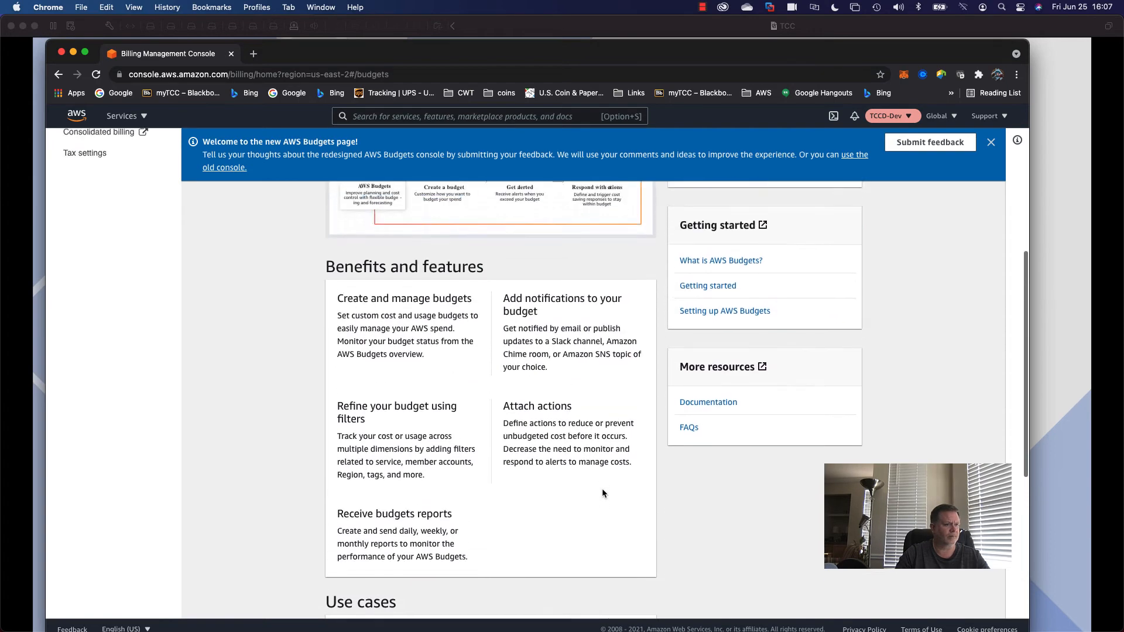
scroll(683, 387, "up", 3)
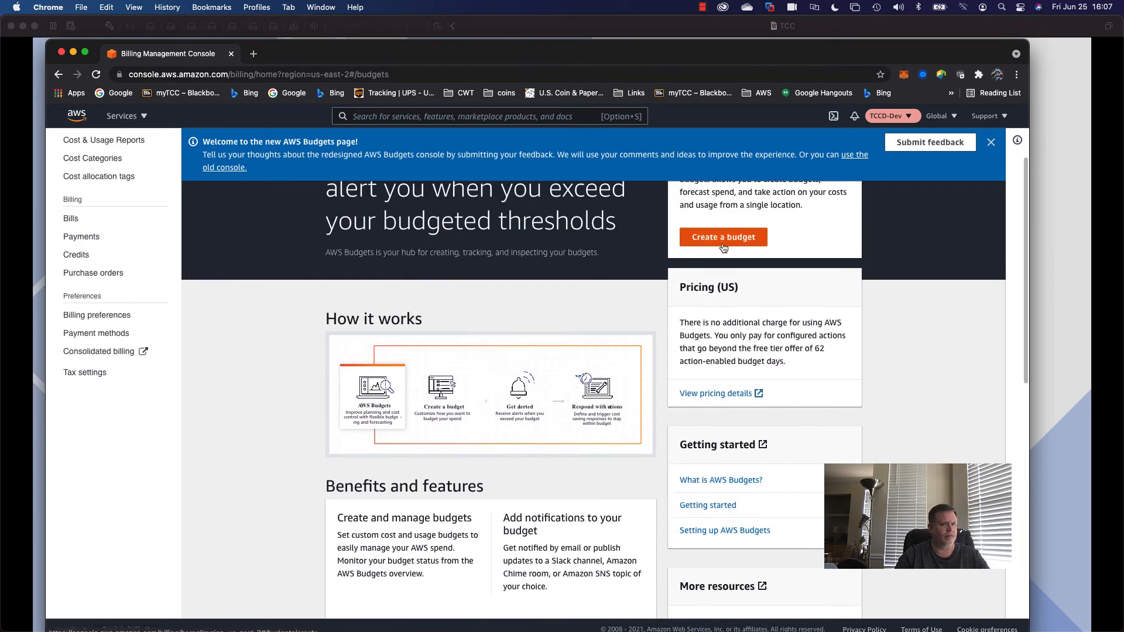
left_click(725, 246)
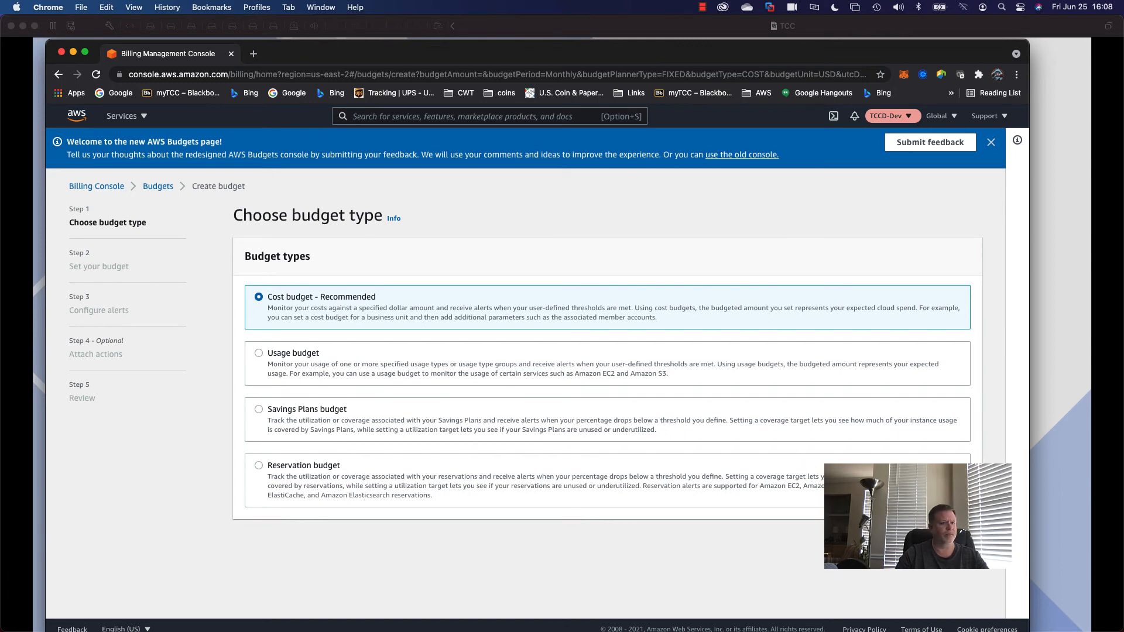
left_click(910, 540)
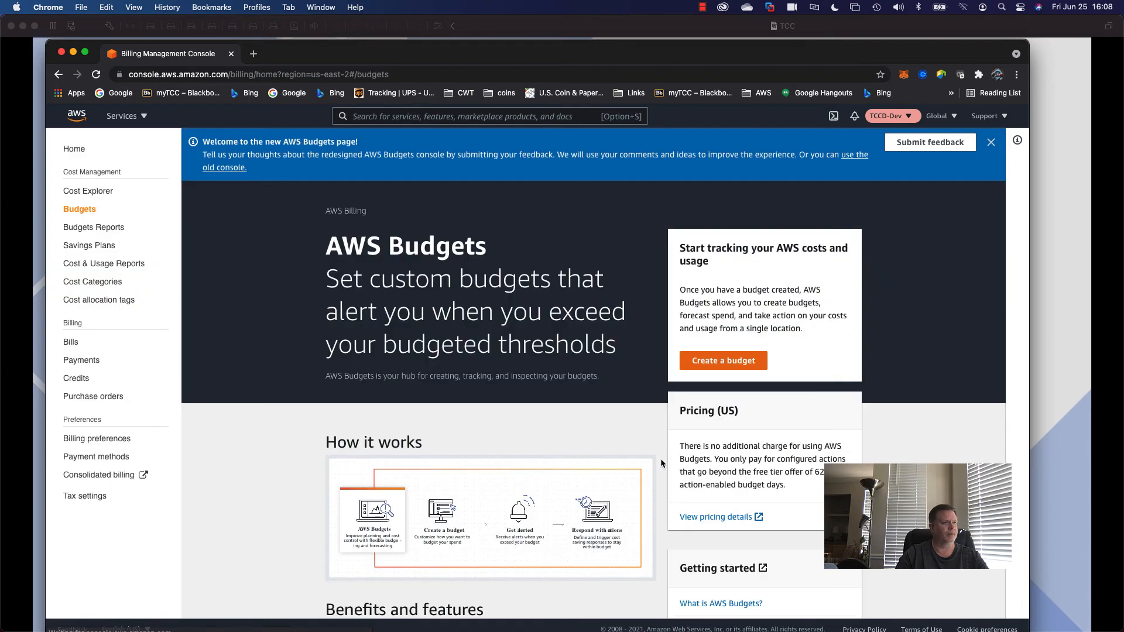
Minimize Chrome and advance the VMware Fusion slideshow to 'Monitoring Your Costs'.
left_click(74, 54)
left_click(443, 288)
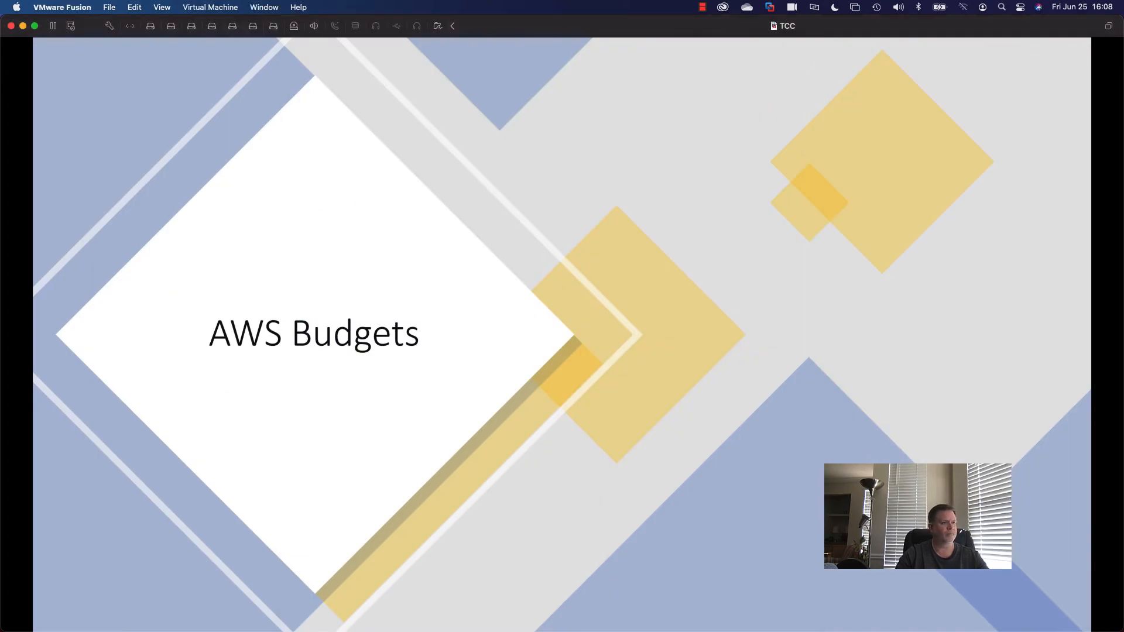
key("Right")
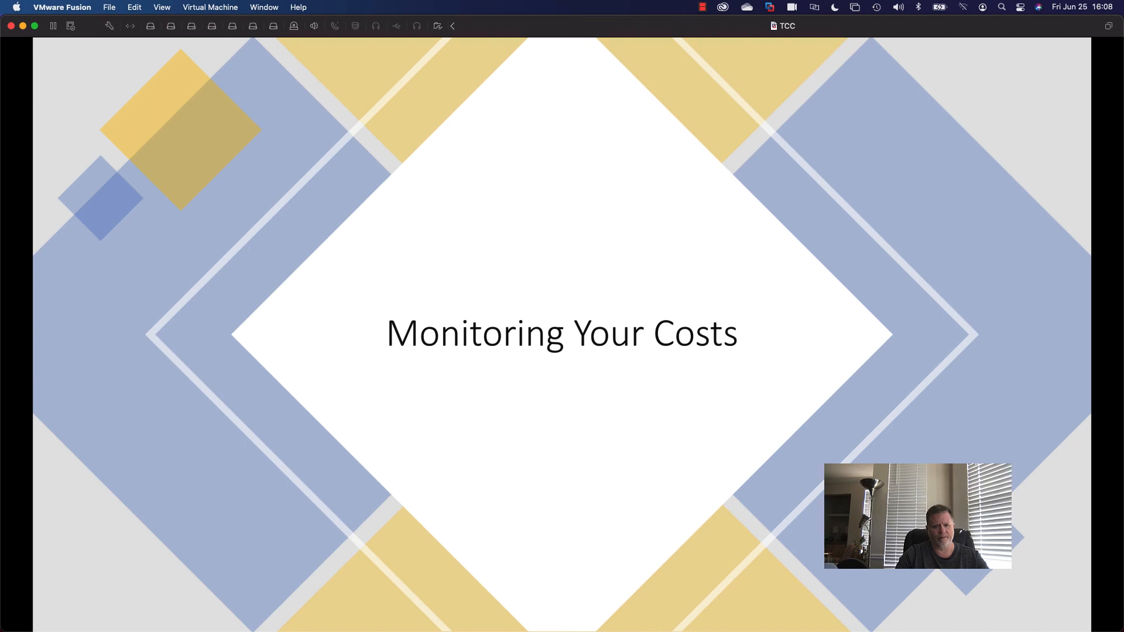